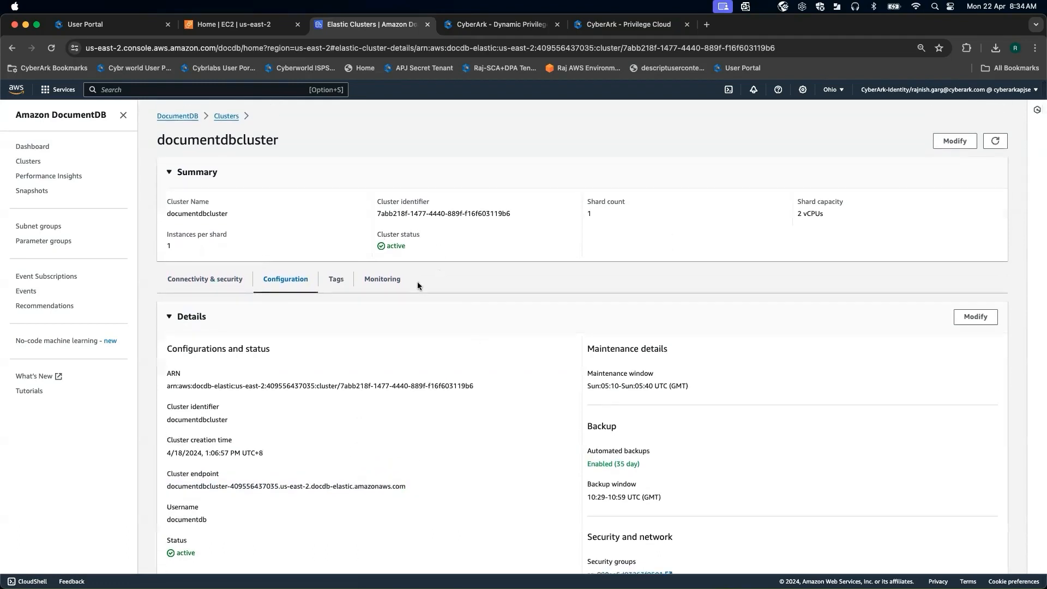
# Review the running EC2 instances in the EC2 console.
pyautogui.press('super+alt+Left')
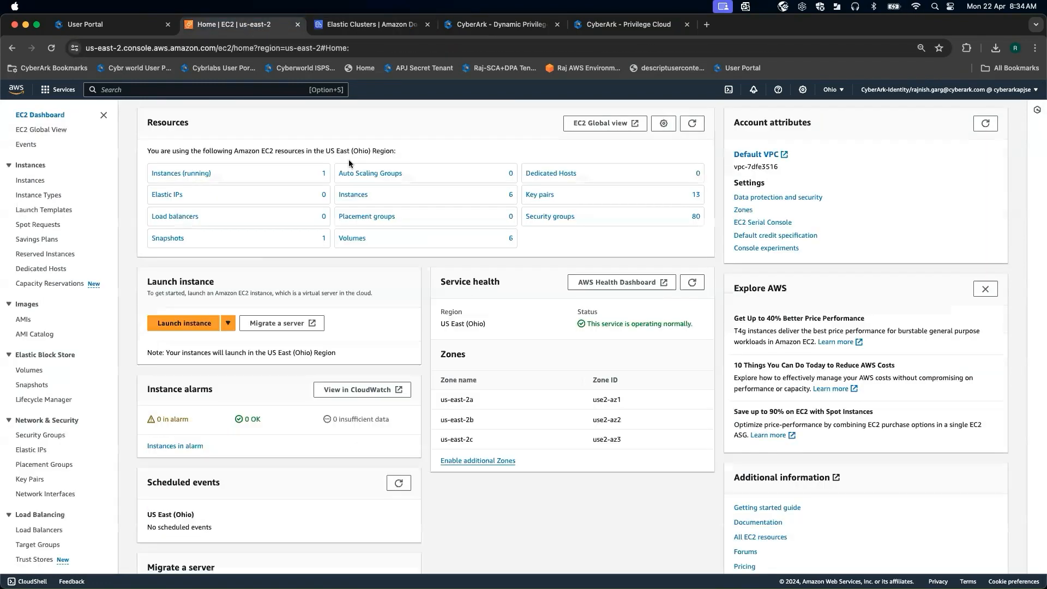
pyautogui.click(197, 174)
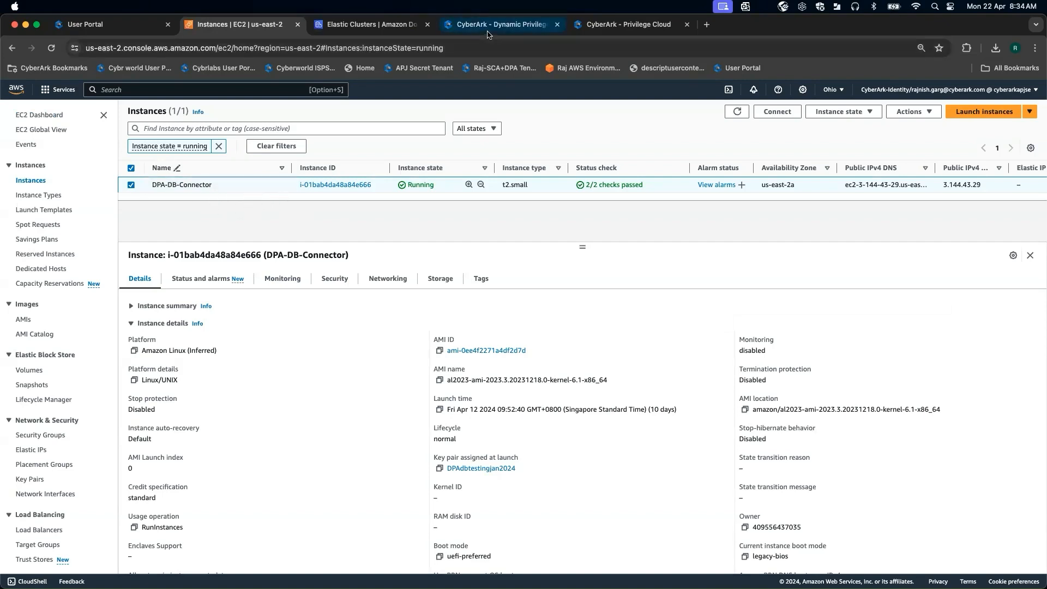
pyautogui.click(604, 28)
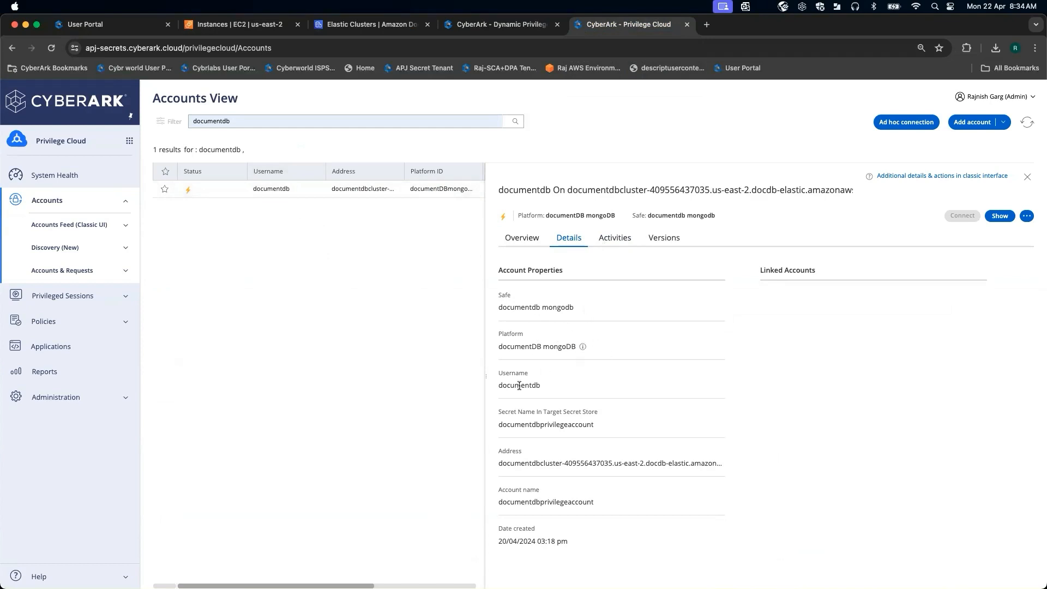
# Examine the documentdb account's username and address in Privilege Cloud's Accounts View.
pyautogui.moveTo(497, 387); pyautogui.dragTo(549, 387)
pyautogui.click(580, 444)
pyautogui.moveTo(499, 463); pyautogui.dragTo(707, 461)
pyautogui.click(743, 431)
# Open DPA connection guidance for databases, choosing MongoDB as the database type with Vaulted credentials access.
pyautogui.click(499, 24)
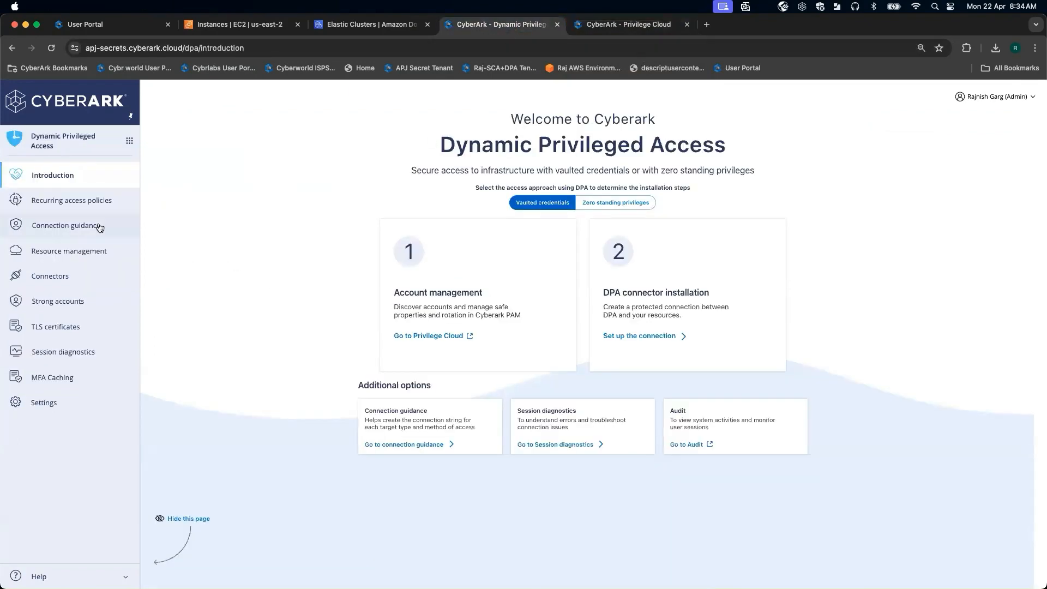
pyautogui.click(72, 228)
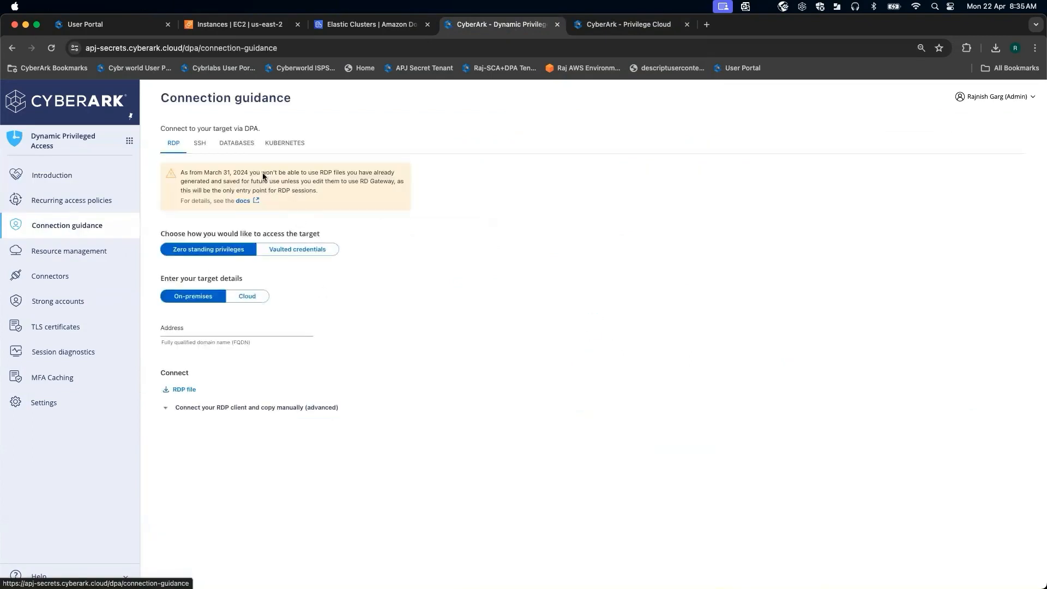
pyautogui.click(236, 143)
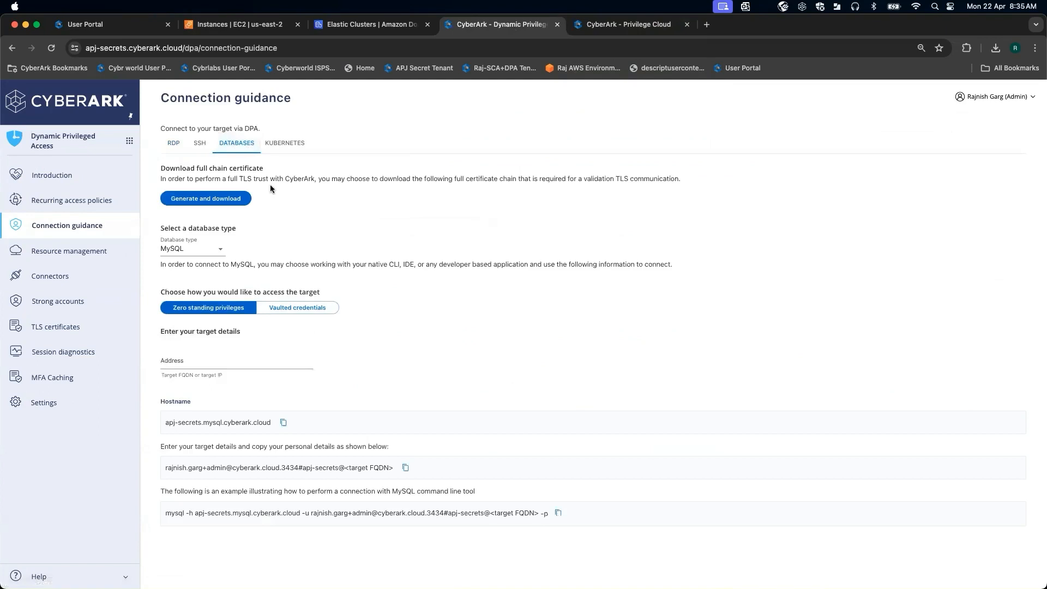
pyautogui.click(221, 251)
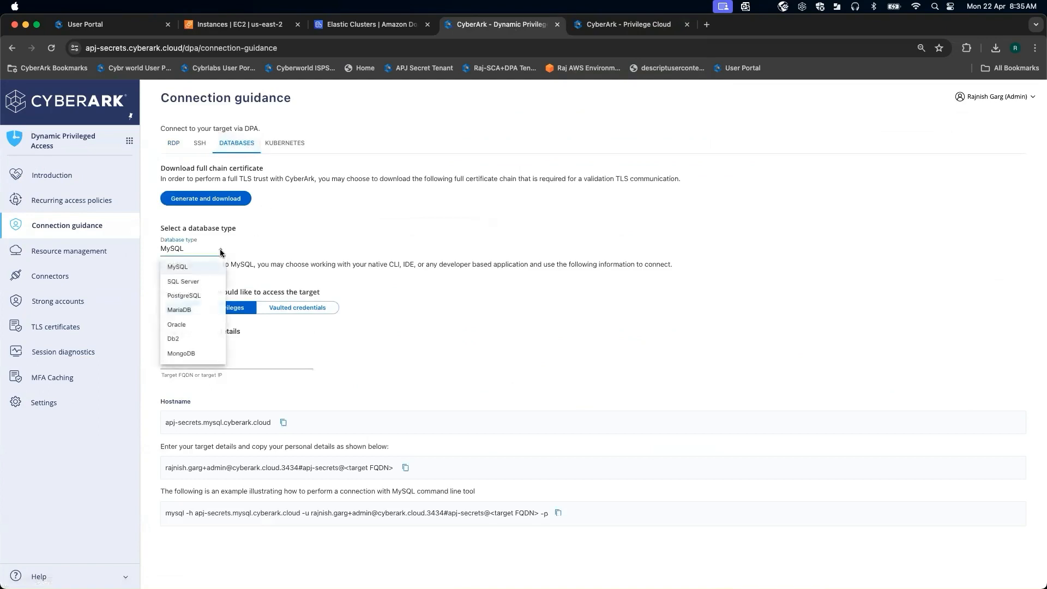
pyautogui.click(184, 353)
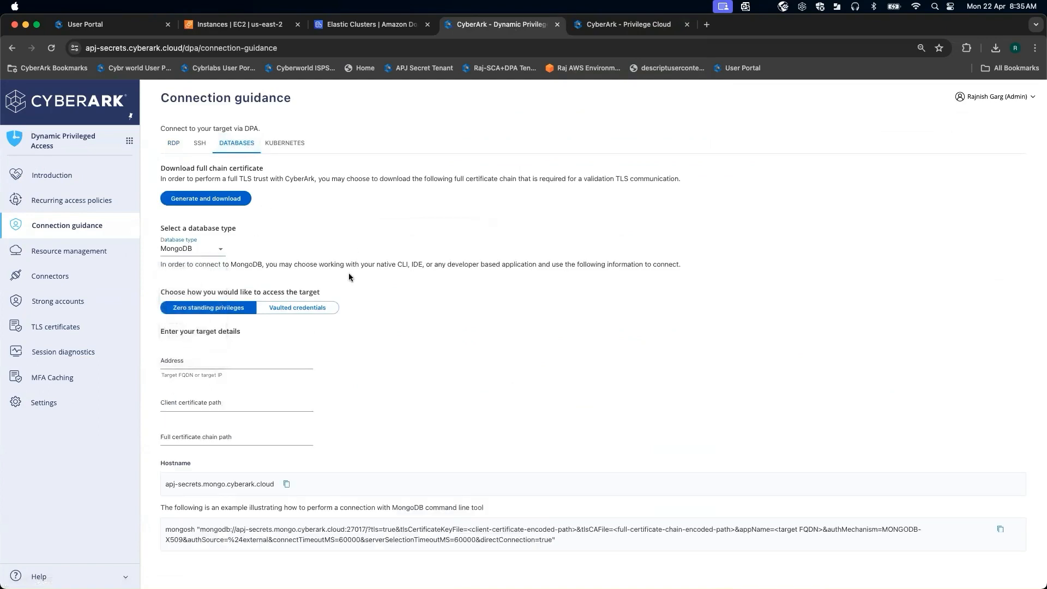
pyautogui.click(301, 308)
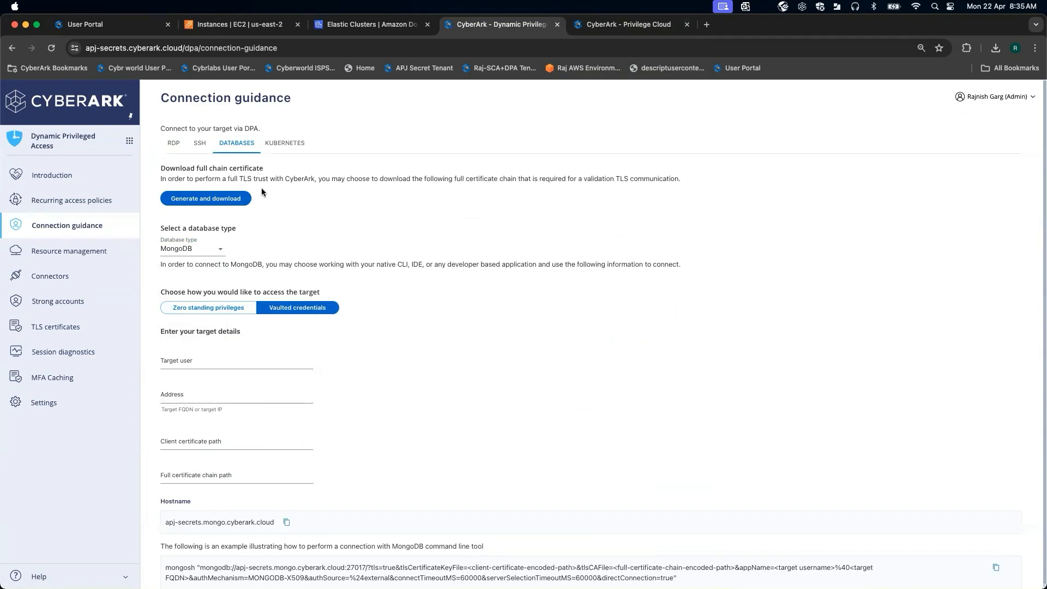
# Generate and download the full chain certificate.
pyautogui.click(224, 203)
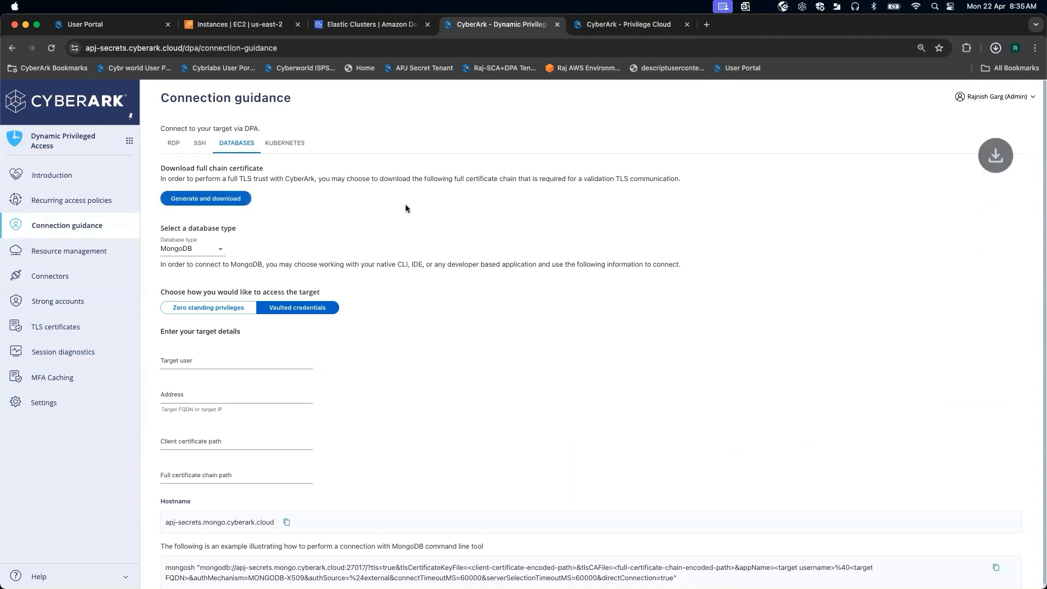
pyautogui.click(995, 49)
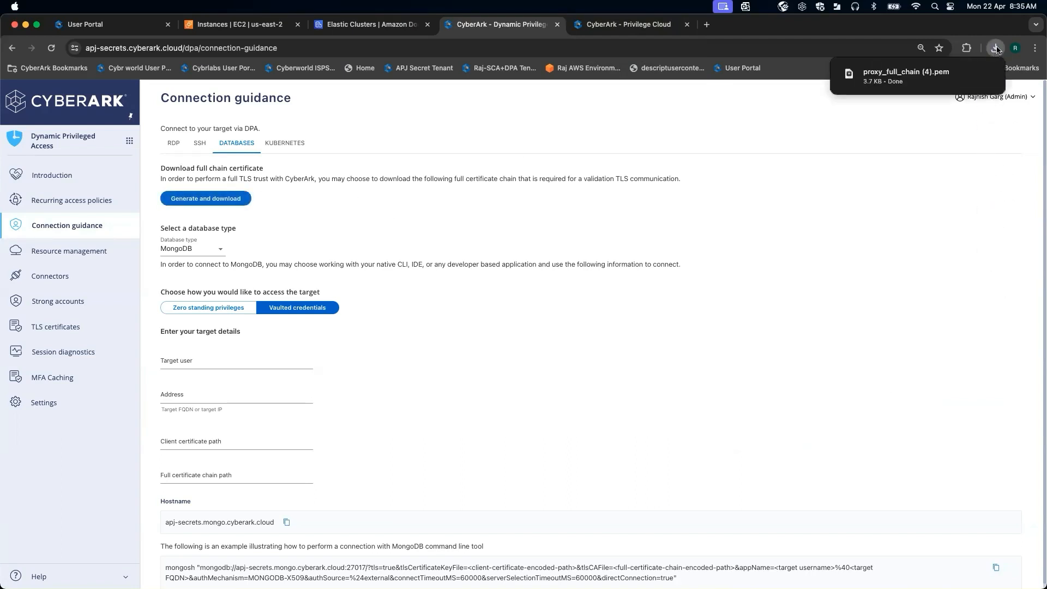
pyautogui.moveTo(905, 87)
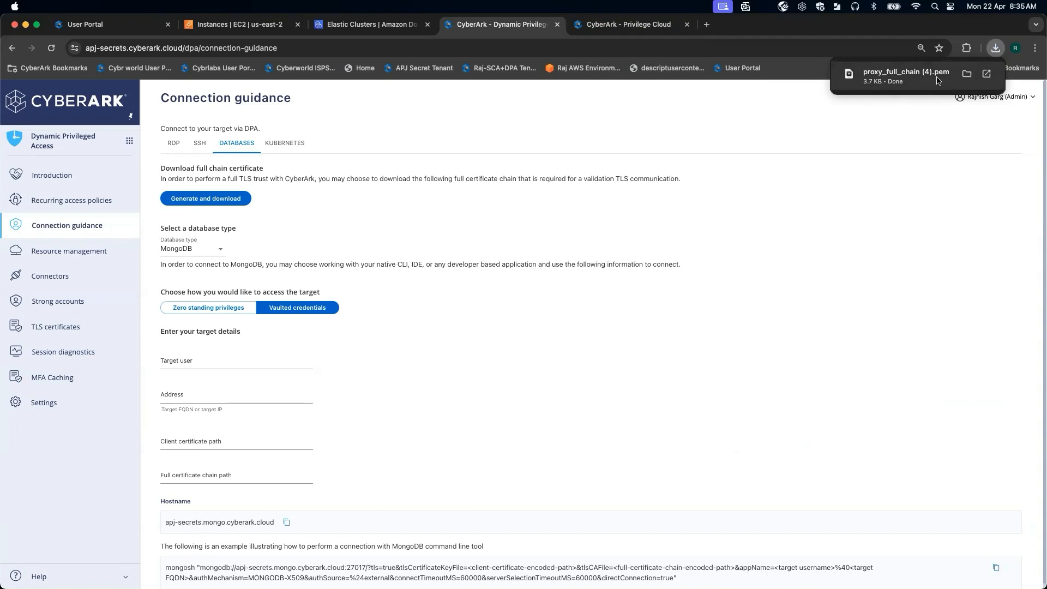
# Enter documentdb as the target user.
pyautogui.click(204, 361)
pyautogui.write('docum')
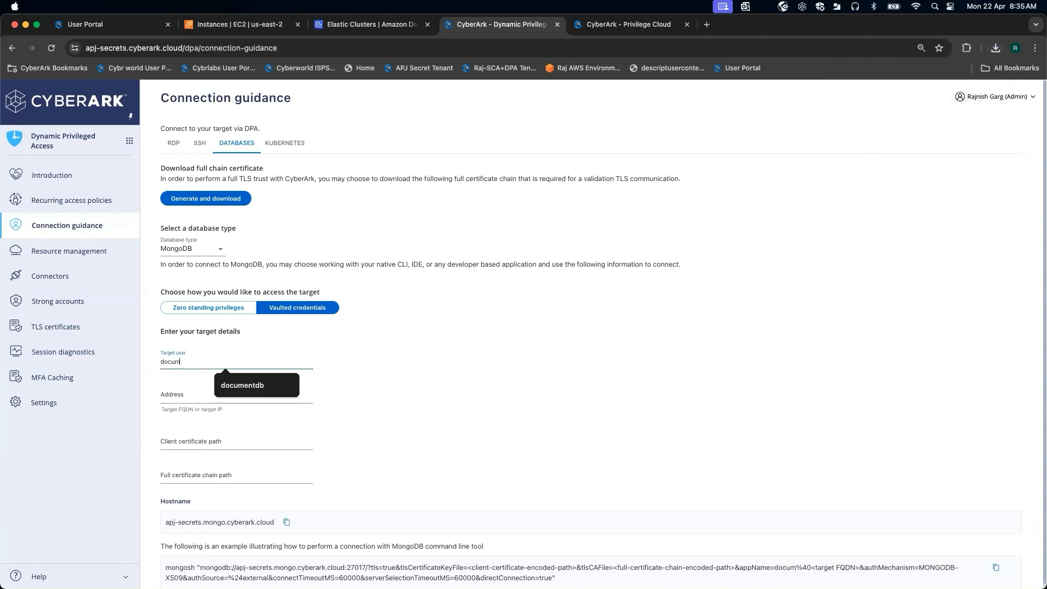
pyautogui.write('entdb')
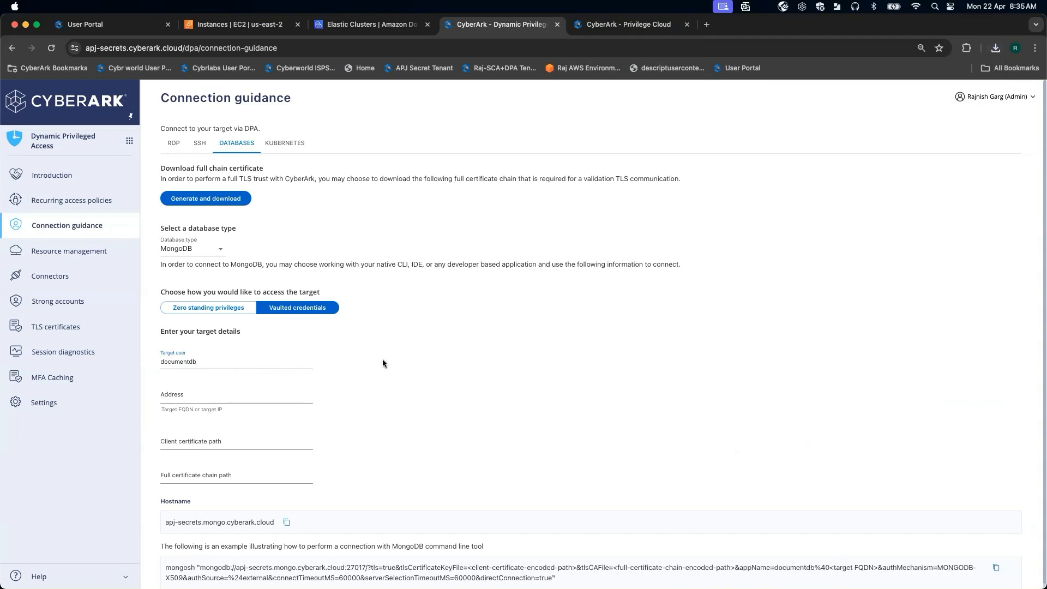
# Copy the DocumentDB cluster endpoint and paste it into the target Address field.
pyautogui.click(203, 396)
pyautogui.click(349, 25)
pyautogui.moveTo(410, 489); pyautogui.dragTo(162, 491)
pyautogui.press('super+c')
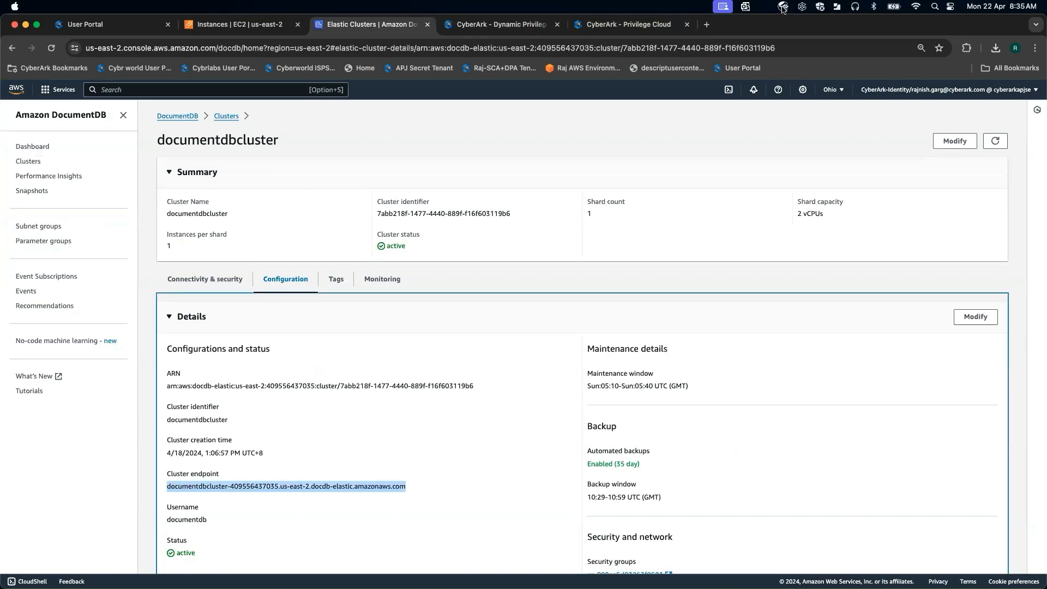
pyautogui.click(524, 25)
pyautogui.press('super+v')
pyautogui.click(530, 369)
# Copy the example mongosh connection command from the guidance page.
pyautogui.scroll(-1, 529, 369)
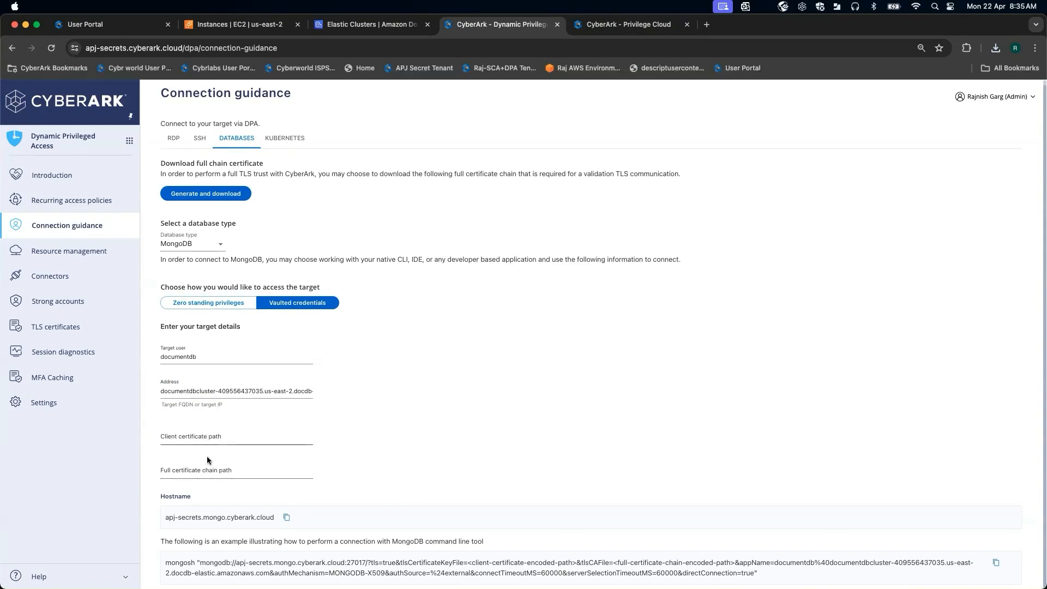
pyautogui.click(995, 564)
pyautogui.press('super+Tab')
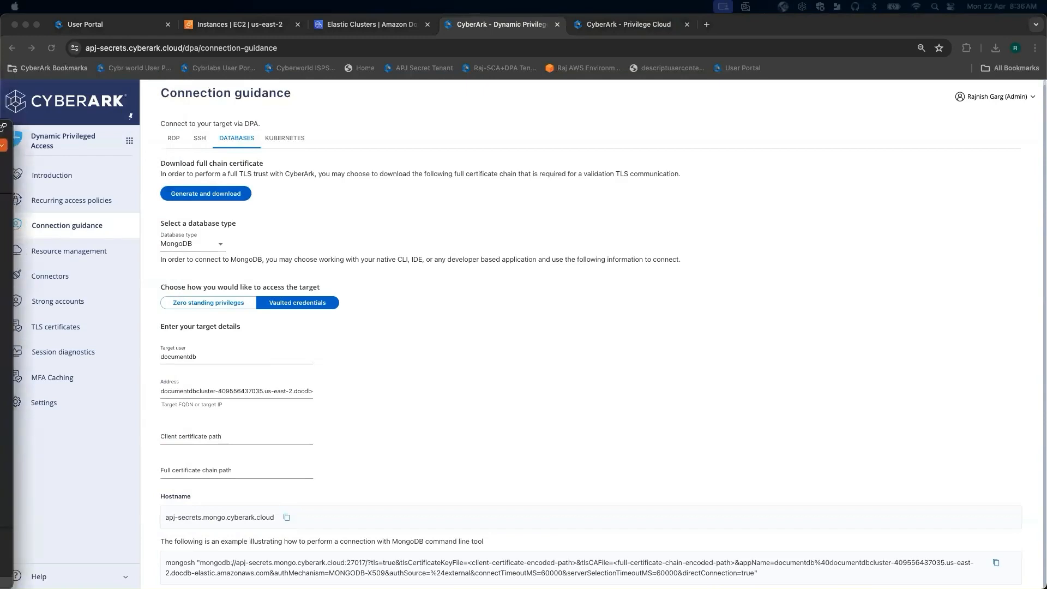
# Replace the URI of a new MongoDB Compass connection with the copied connection command.
pyautogui.moveTo(0, 33); pyautogui.dragTo(185, 31)
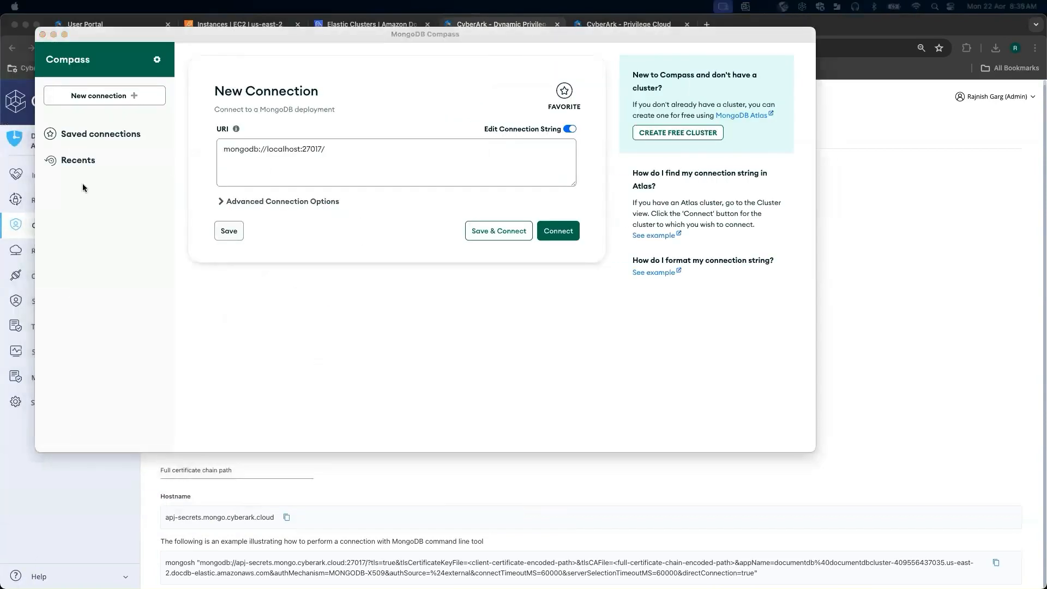
pyautogui.click(133, 227)
pyautogui.click(390, 160)
pyautogui.press('BackSpace')
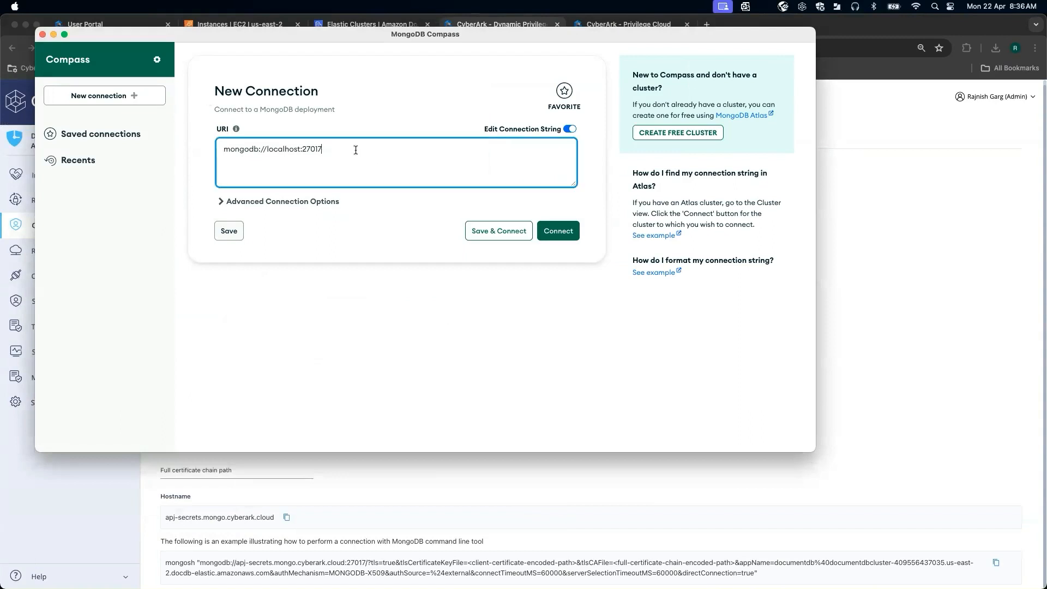
pyautogui.moveTo(355, 150); pyautogui.dragTo(161, 141)
pyautogui.press('super+v')
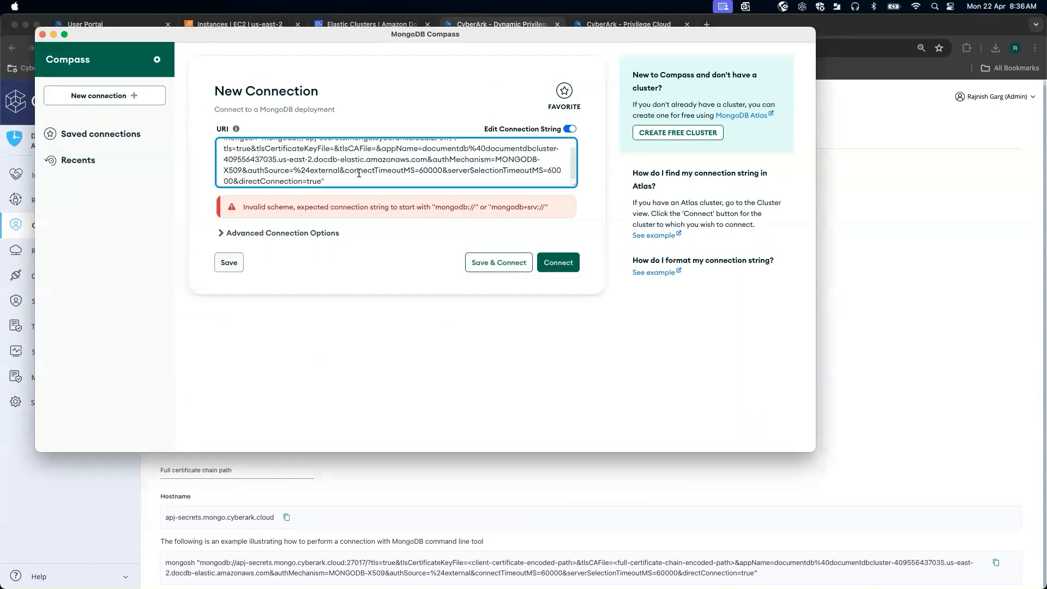
# Remove the leading mongosh prefix and quote from the connection URI.
pyautogui.scroll(2, 434, 170)
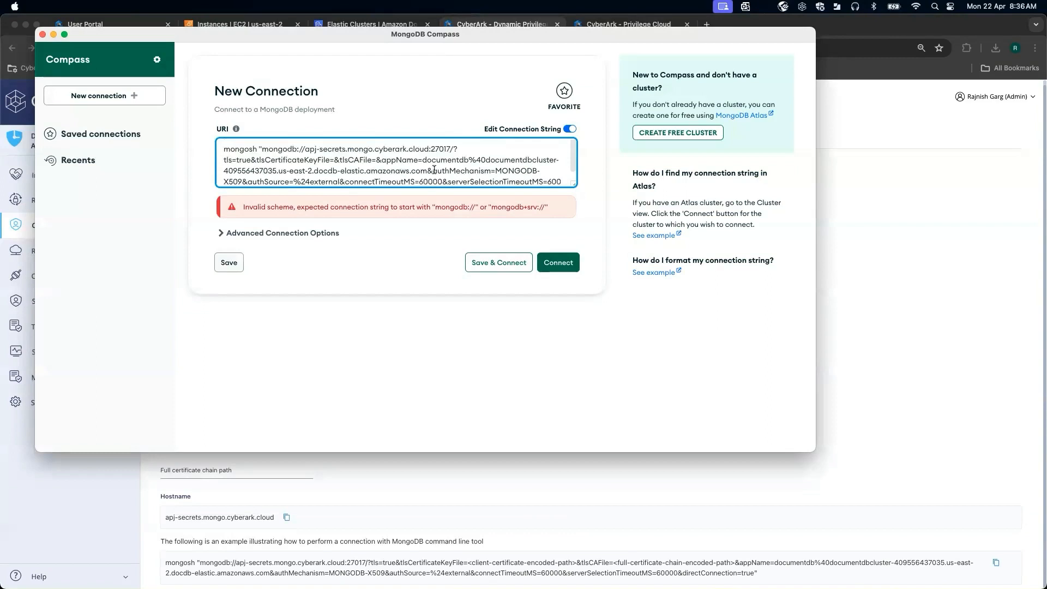
pyautogui.moveTo(262, 148); pyautogui.dragTo(227, 151)
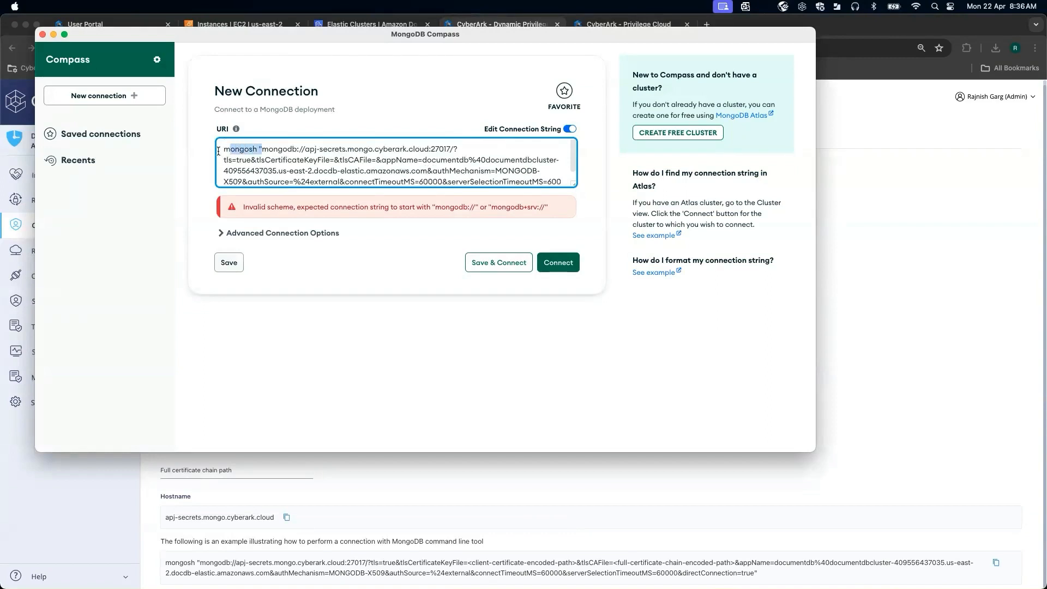
pyautogui.press('BackSpace')
pyautogui.press('BackSpace')
# In Advanced Connection Options, set the TLS/SSL Certificate Authority to proxy_full_chain (4).pem.
pyautogui.click(220, 205)
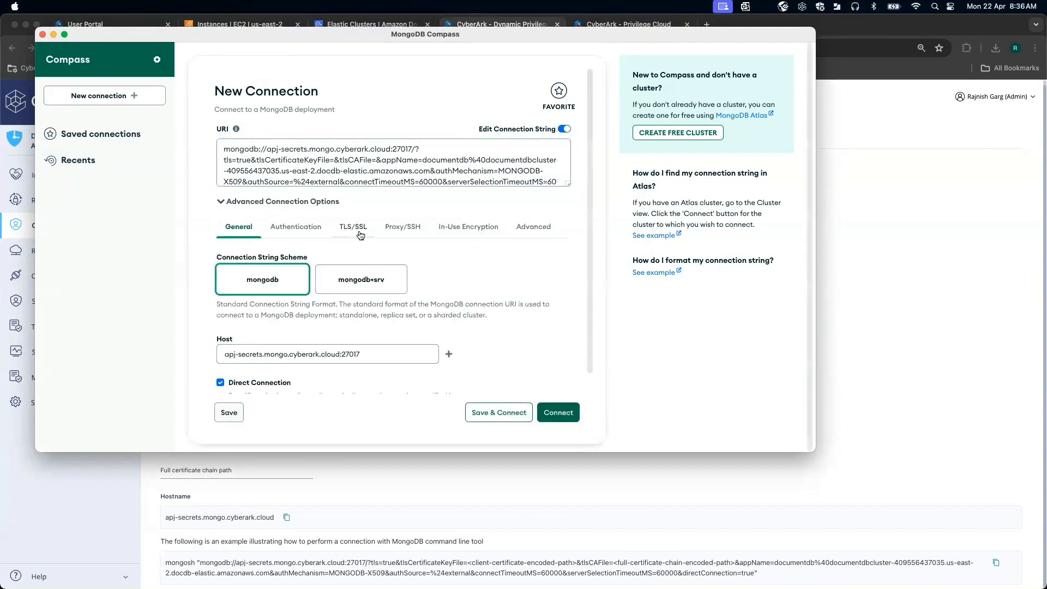
pyautogui.click(359, 229)
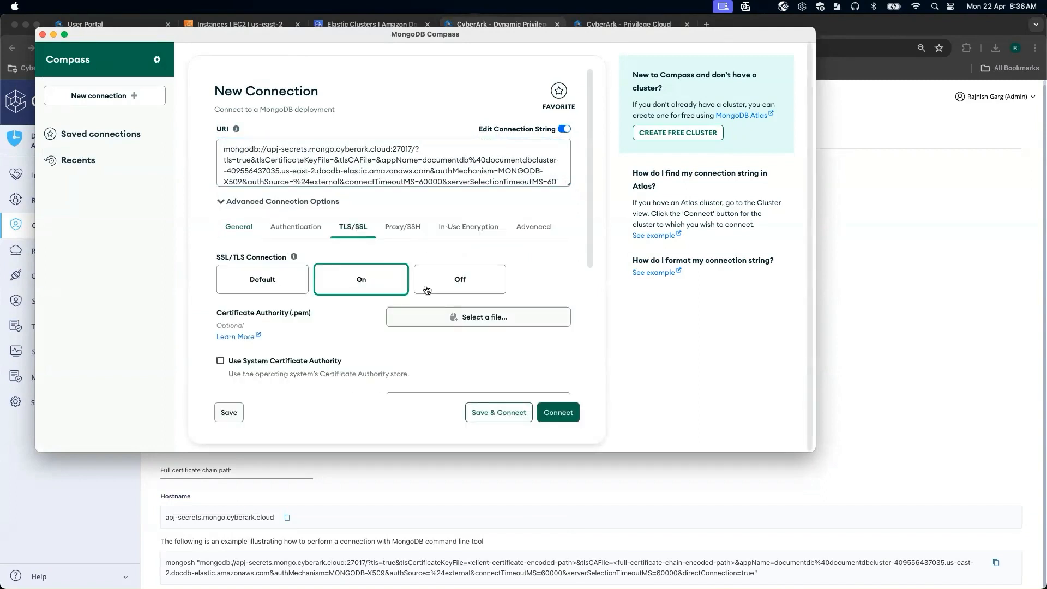
pyautogui.scroll(-2, 351, 359)
pyautogui.scroll(-1, 350, 358)
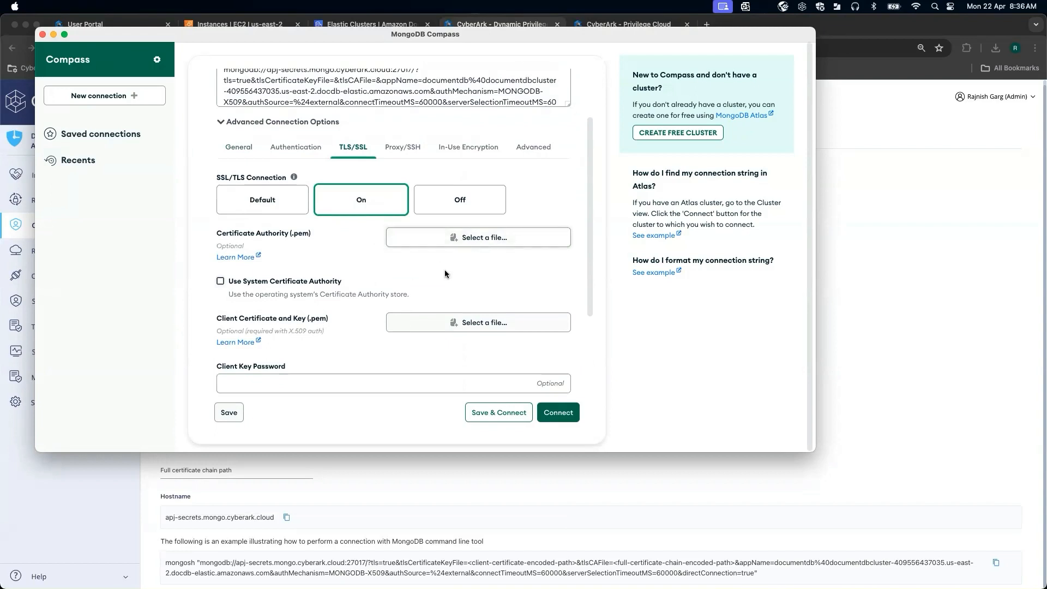
pyautogui.click(452, 237)
pyautogui.click(400, 175)
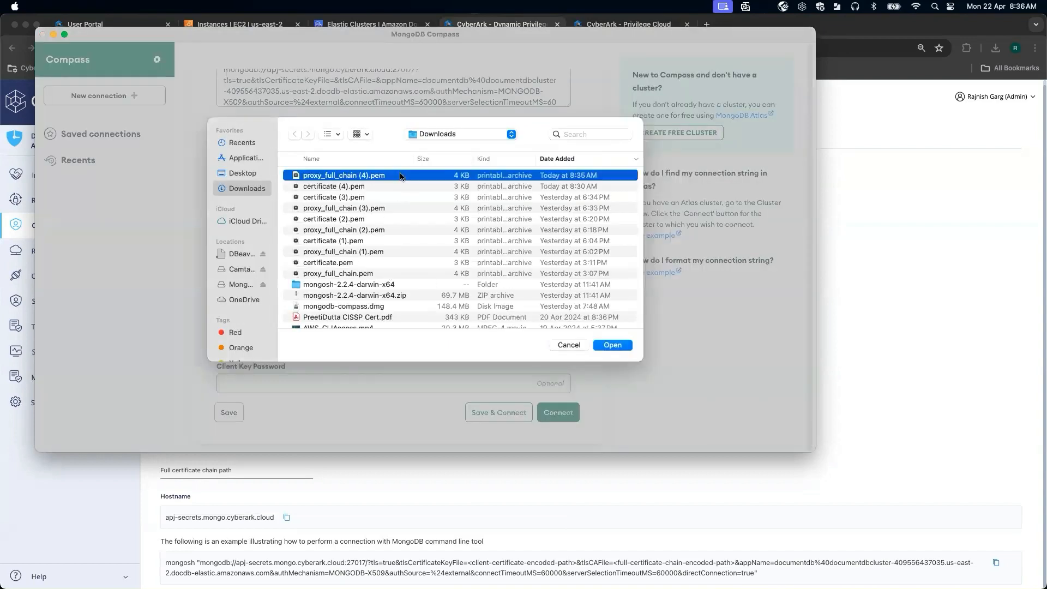
pyautogui.doubleClick(400, 175)
# Generate and download a MongoDB X.509 Client Authentication certificate from DPA's MFA Caching page.
pyautogui.scroll(-5, 380, 290)
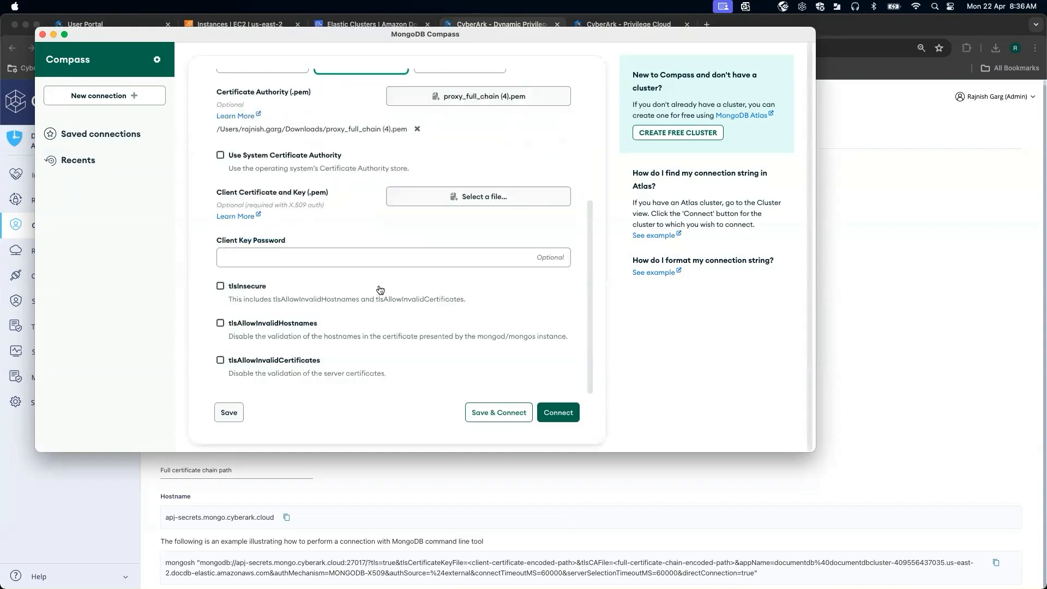
pyautogui.scroll(1, 379, 290)
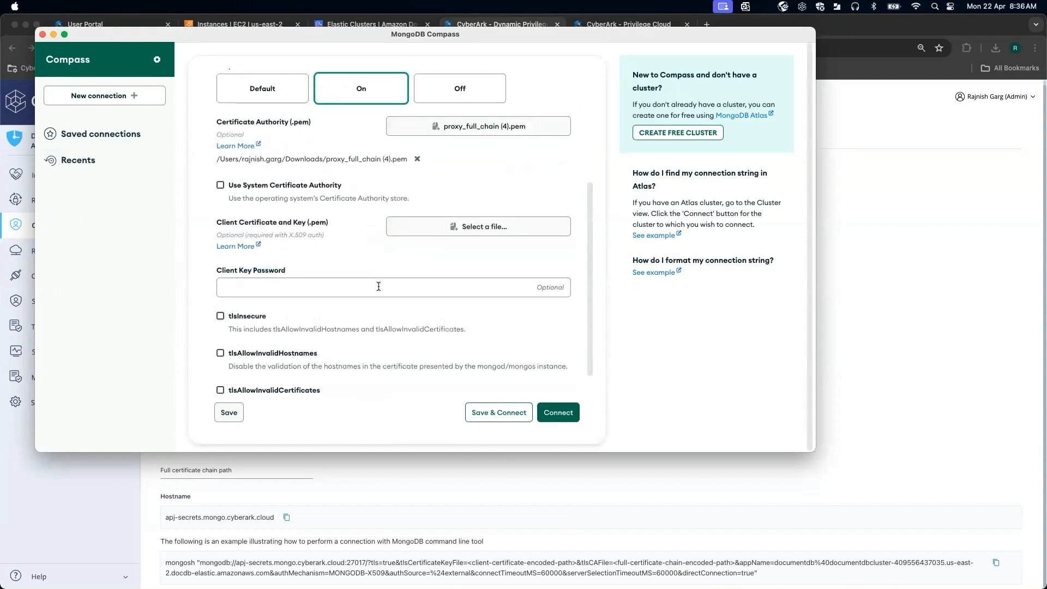
pyautogui.click(97, 492)
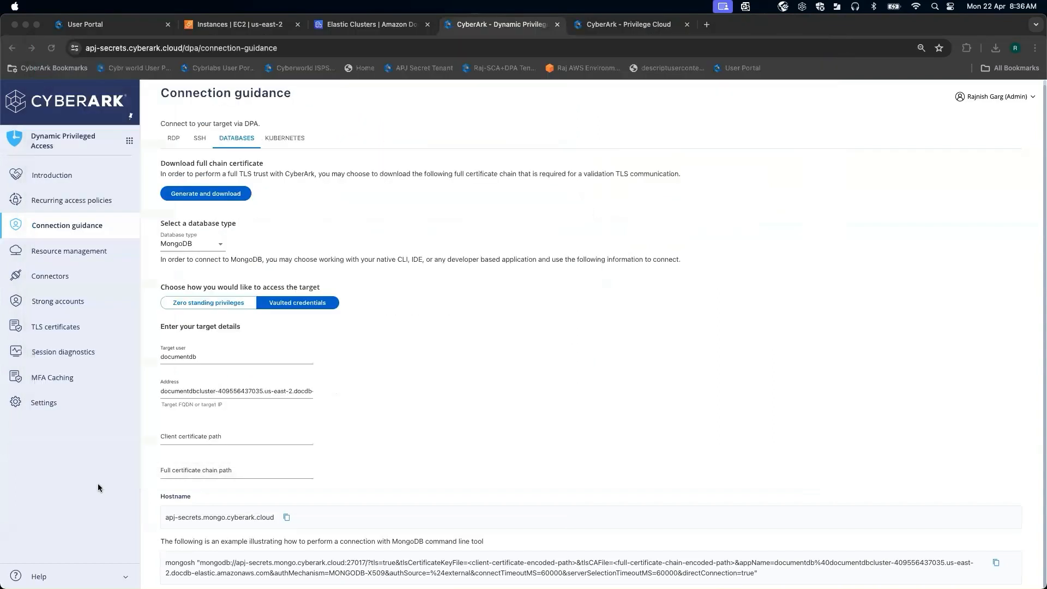
pyautogui.click(62, 379)
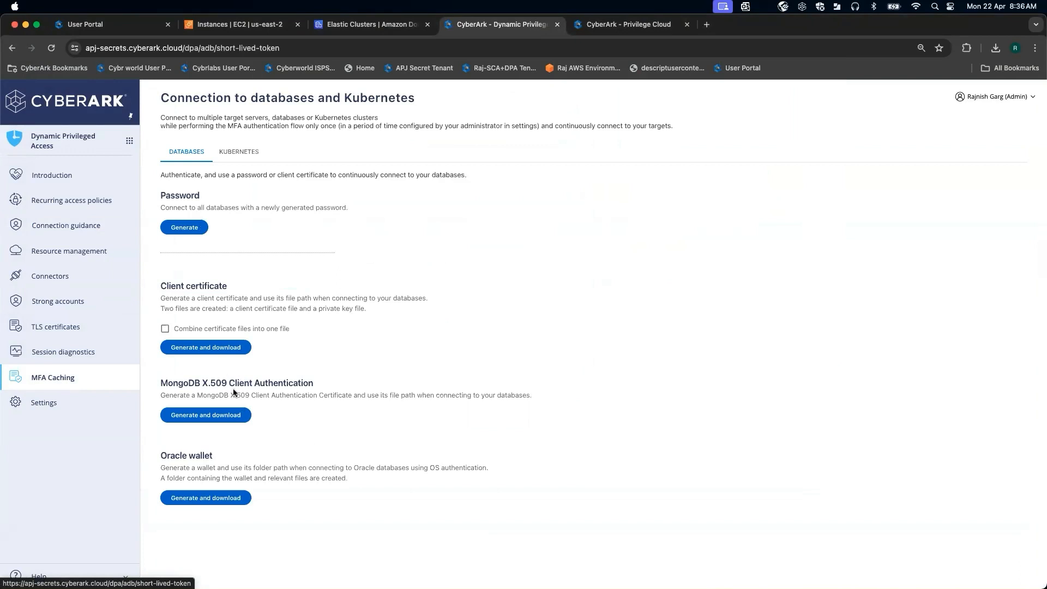
pyautogui.click(218, 417)
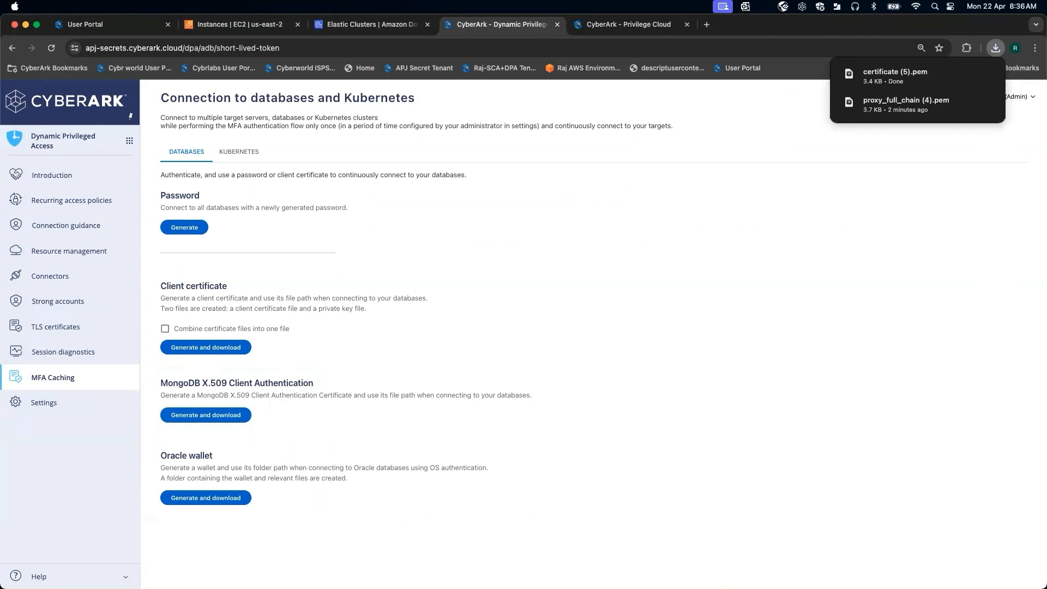
# Set the TLS/SSL Client Certificate and Key to certificate (5).pem.
pyautogui.press('super+Tab')
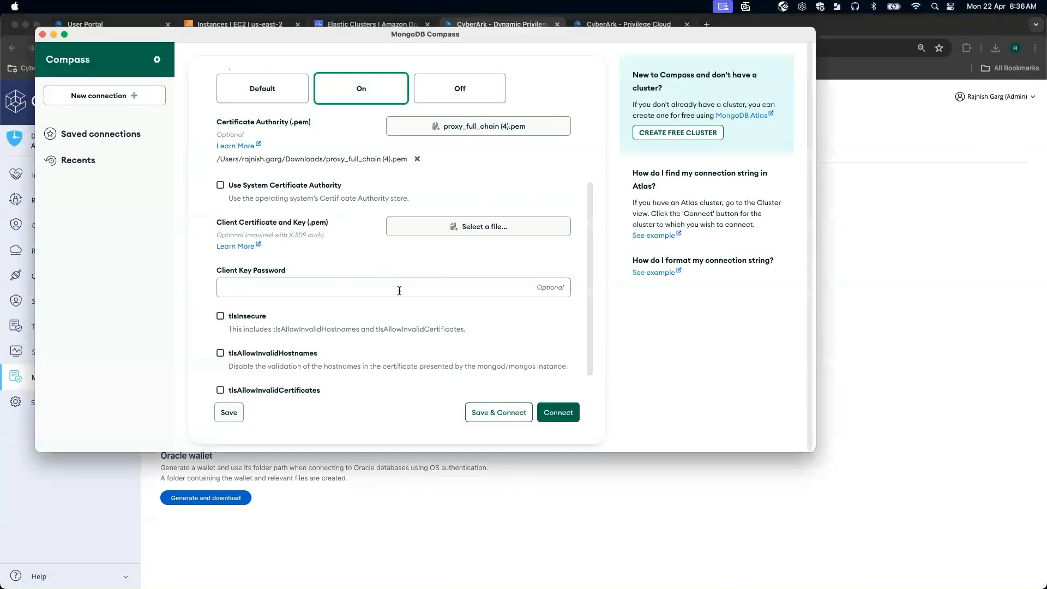
pyautogui.click(365, 266)
pyautogui.click(484, 227)
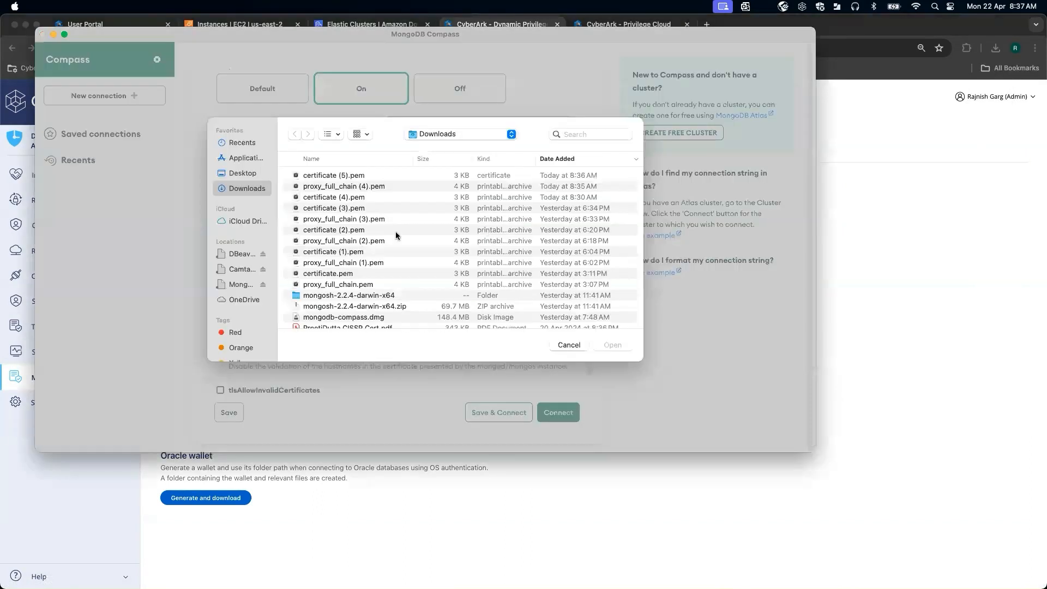
pyautogui.doubleClick(388, 175)
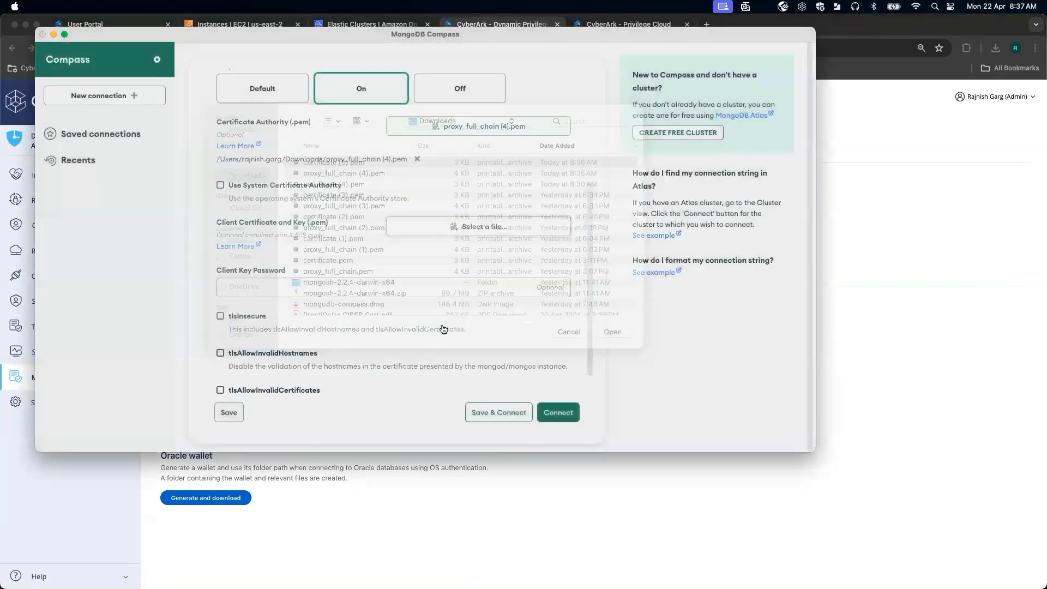
pyautogui.scroll(3, 495, 311)
pyautogui.scroll(3, 495, 313)
pyautogui.scroll(-6, 493, 313)
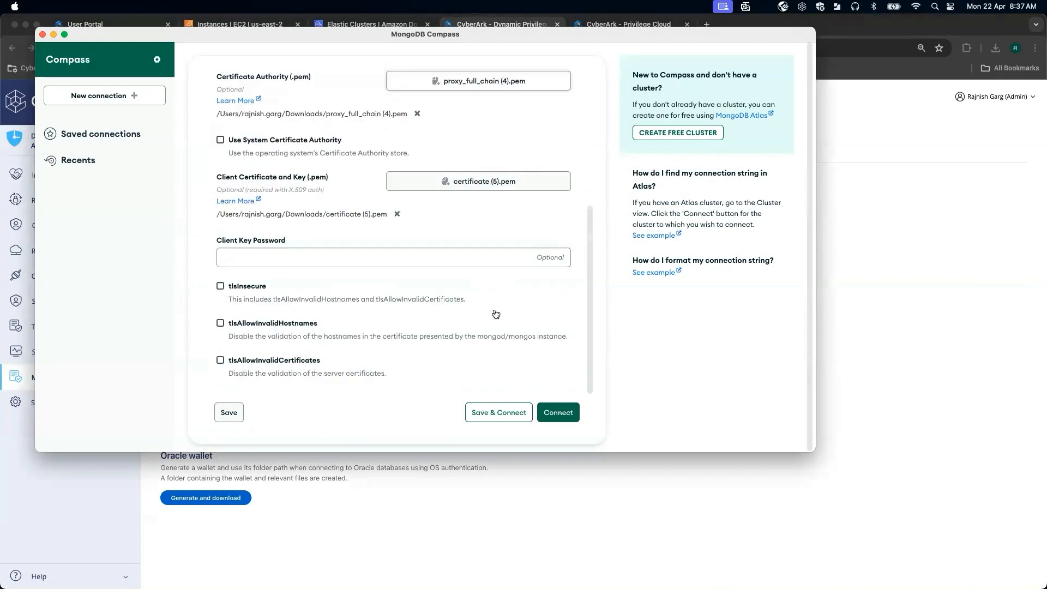
# Connect to the DocumentDB cluster through the DPA proxy and maximize the Compass window.
pyautogui.click(567, 419)
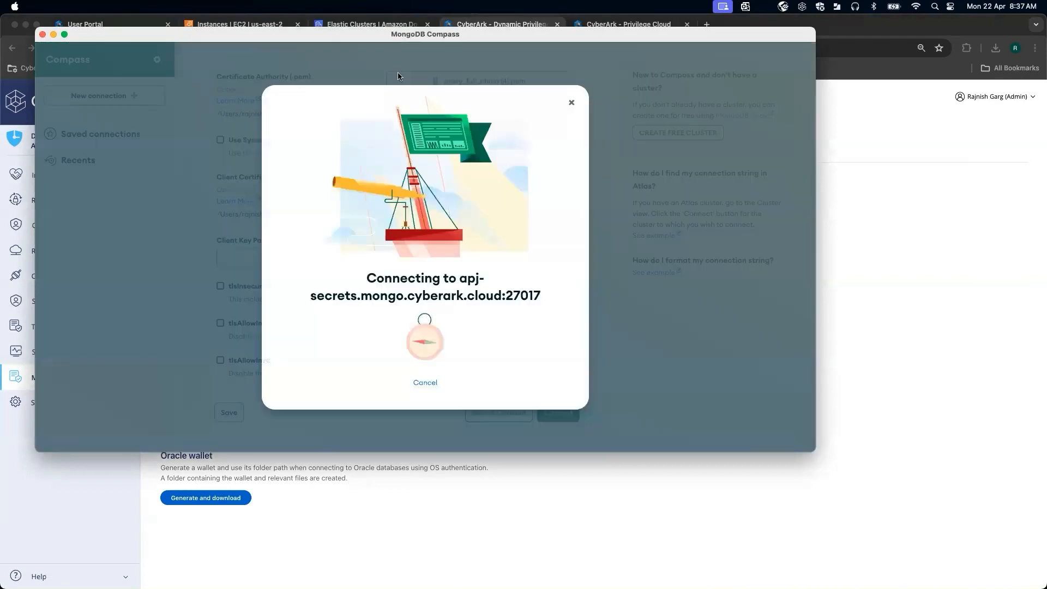
pyautogui.doubleClick(343, 37)
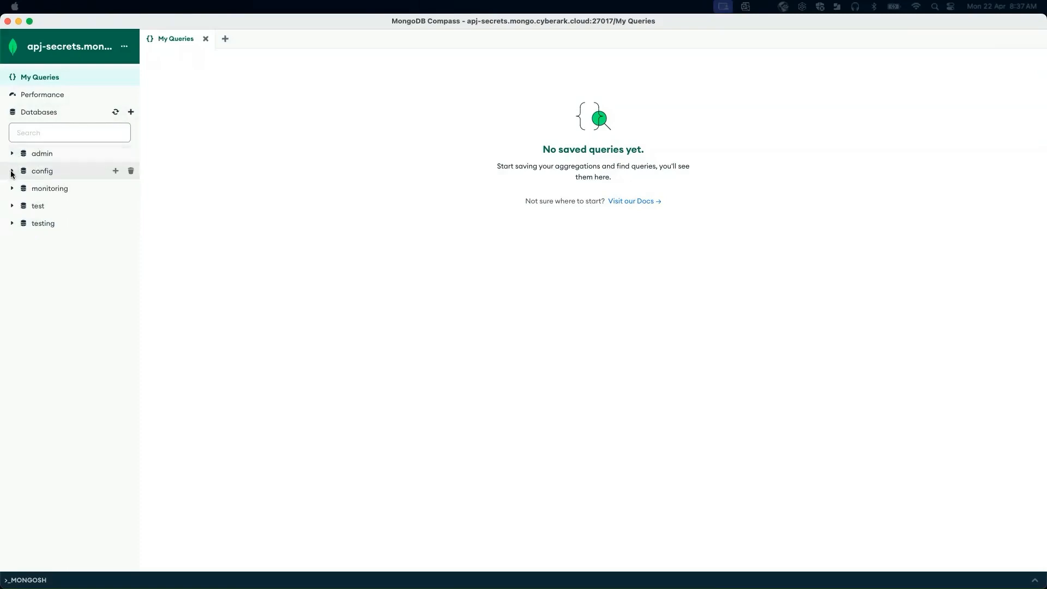
# Drop the testing collection from the testing database, confirming with the name testing.
pyautogui.click(47, 112)
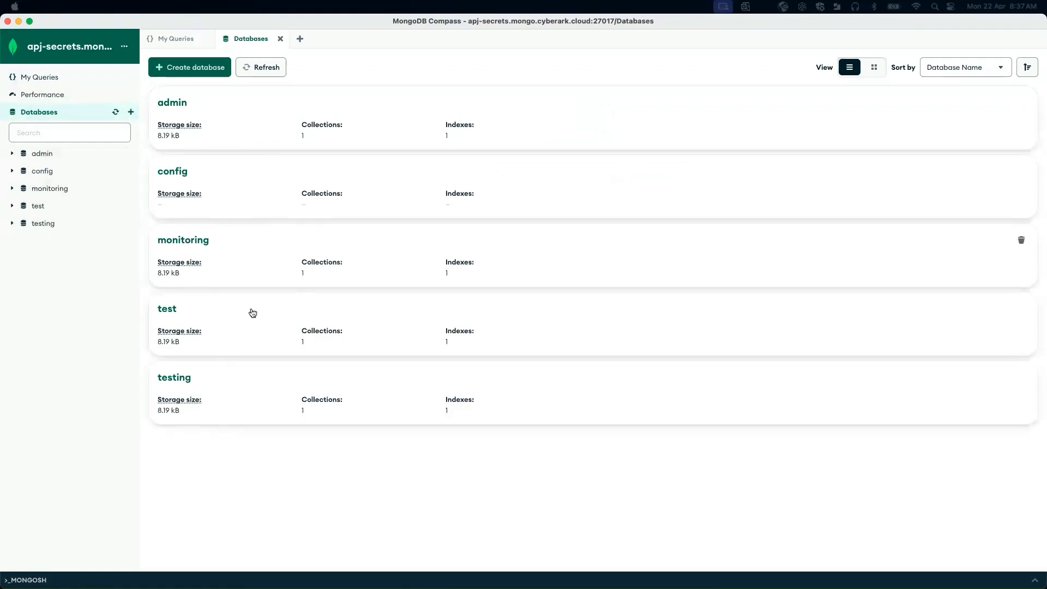
pyautogui.click(11, 224)
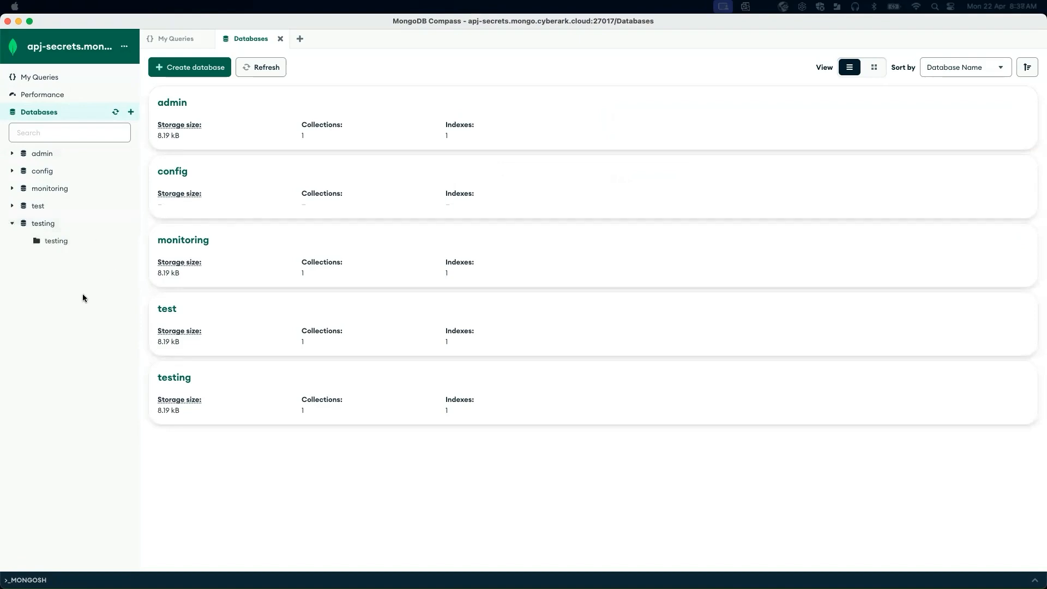
pyautogui.click(53, 240)
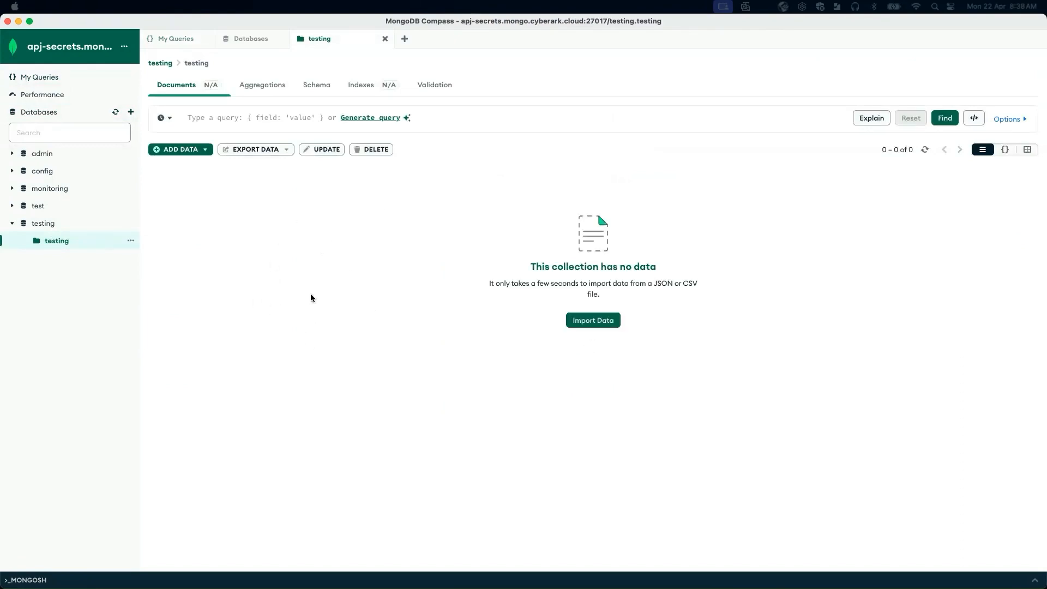
pyautogui.click(129, 243)
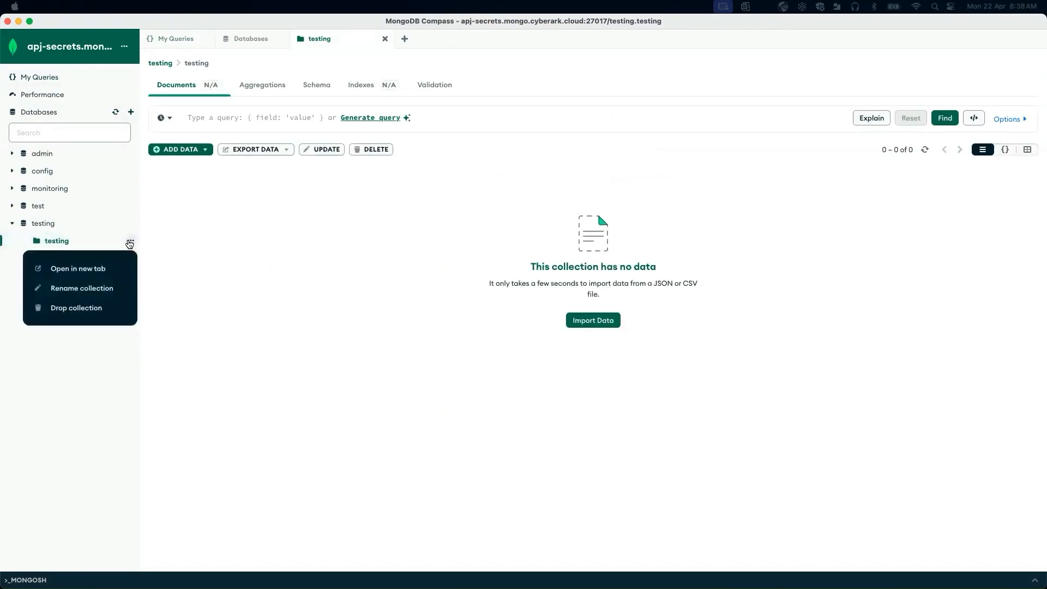
pyautogui.click(82, 310)
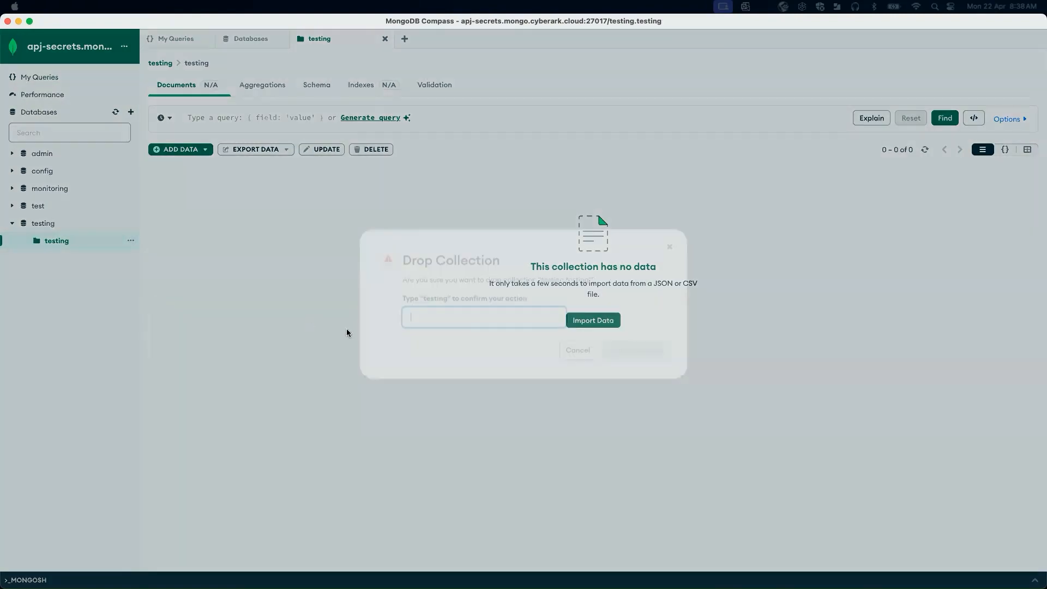
pyautogui.write('testin')
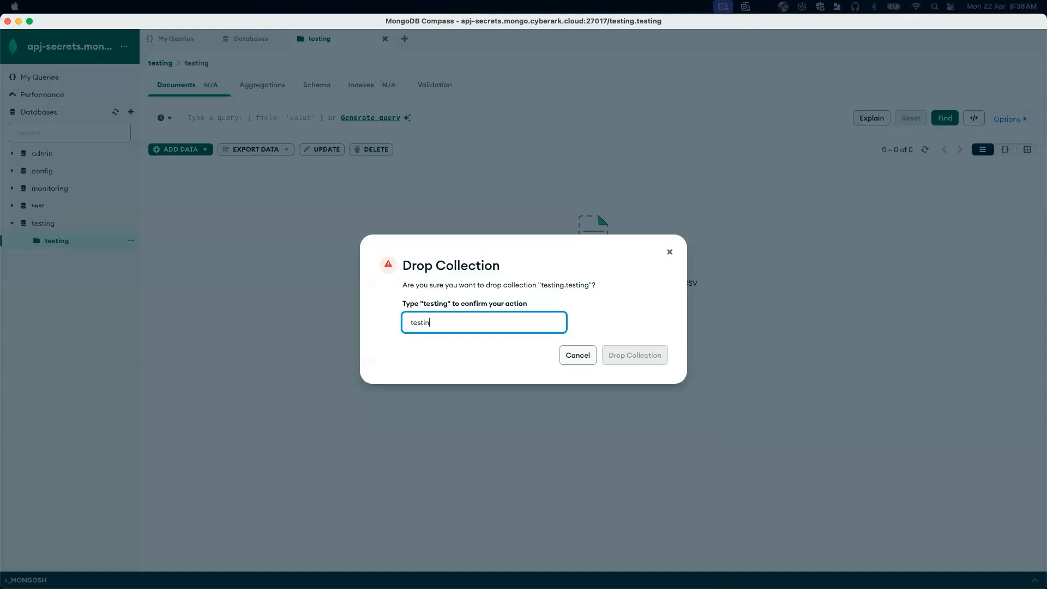
pyautogui.write('g')
pyautogui.press('Return')
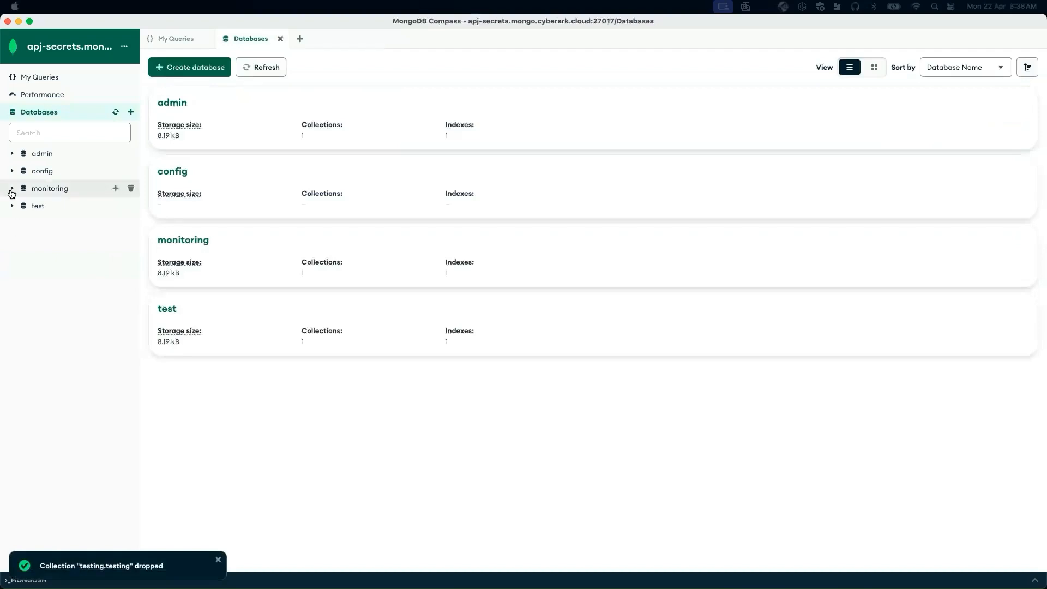
# Create a new database named auditing containing a collection named auditing.
pyautogui.click(131, 112)
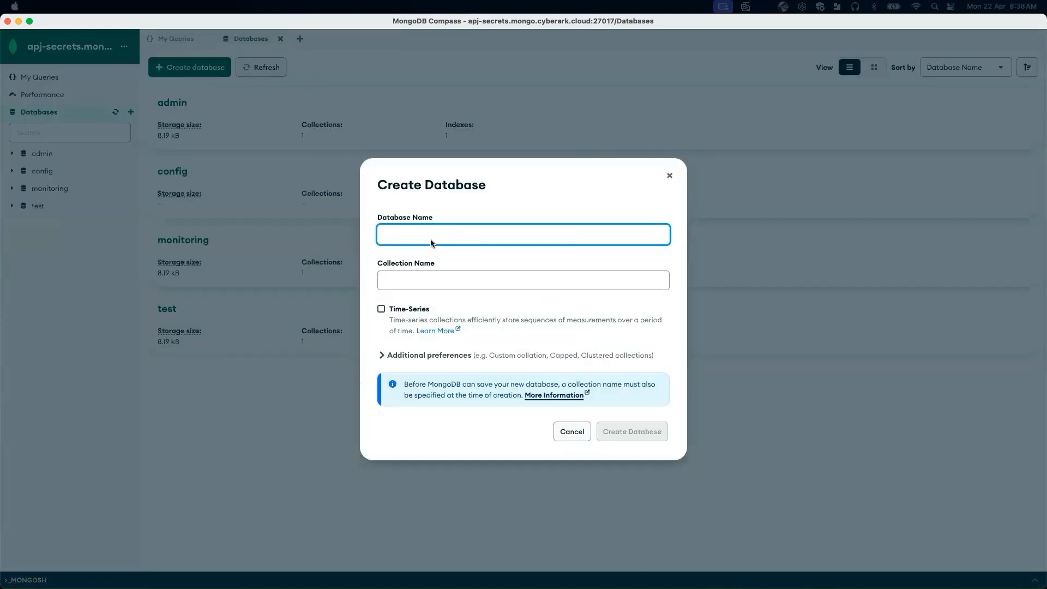
pyautogui.write('a')
pyautogui.click(437, 280)
pyautogui.write('auditing')
pyautogui.click(627, 414)
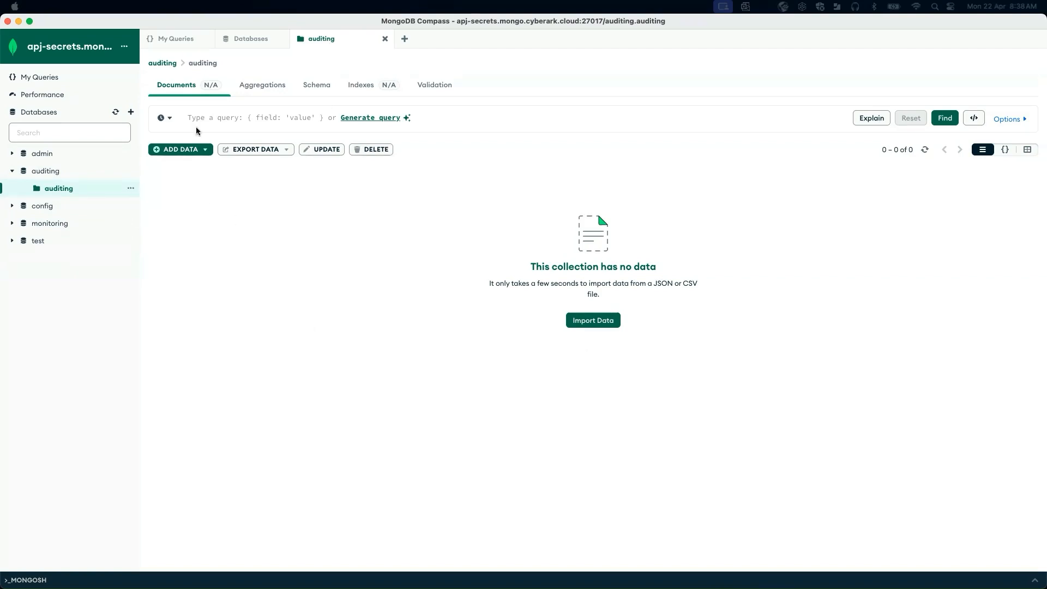
# Close the open collection and Databases tabs and disconnect from the cluster.
pyautogui.click(384, 39)
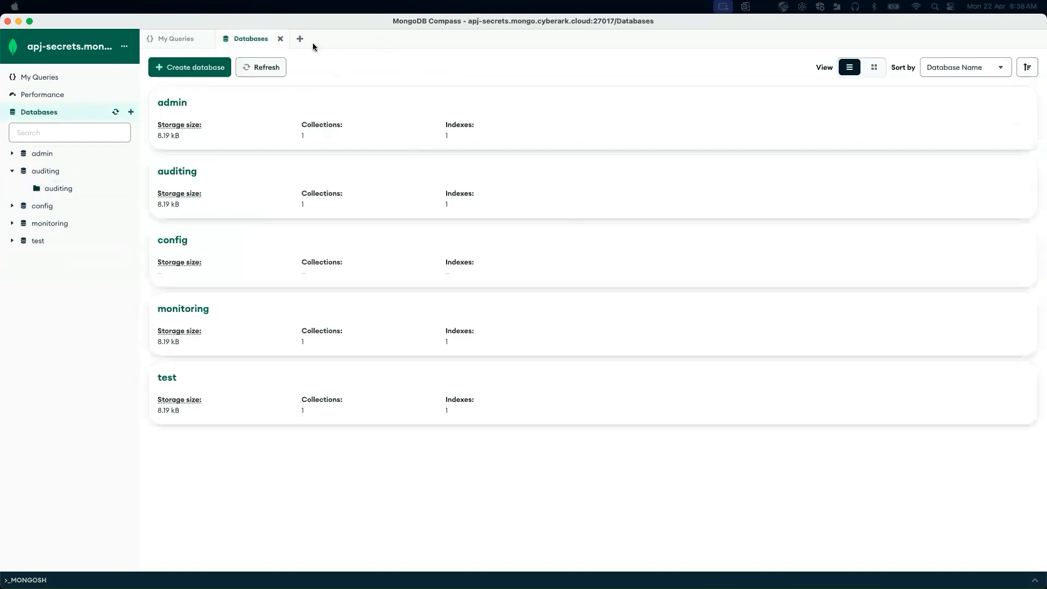
pyautogui.click(280, 38)
pyautogui.click(80, 7)
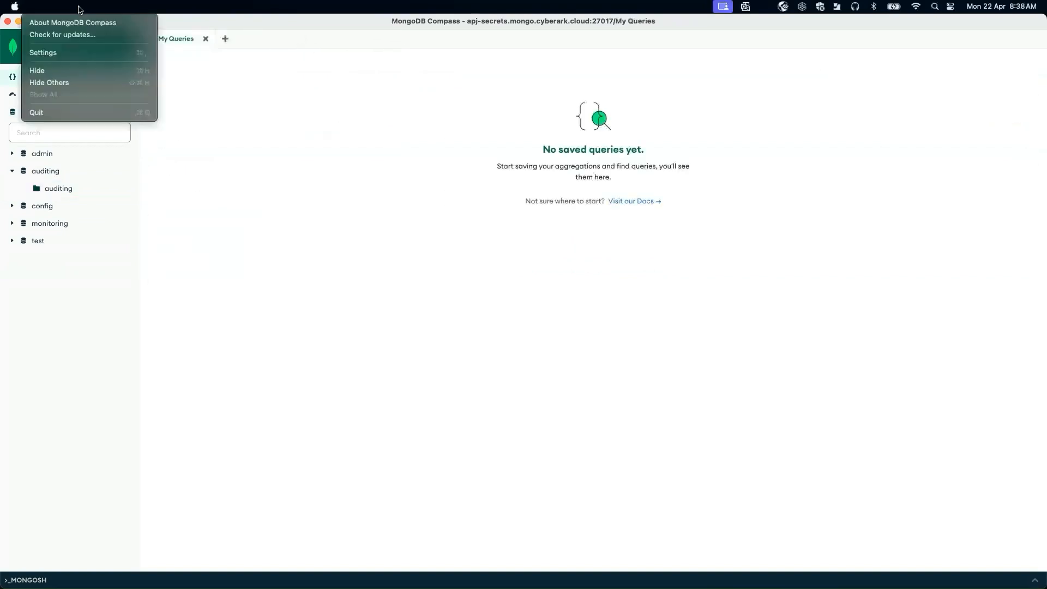
pyautogui.moveTo(134, 5)
pyautogui.click(130, 34)
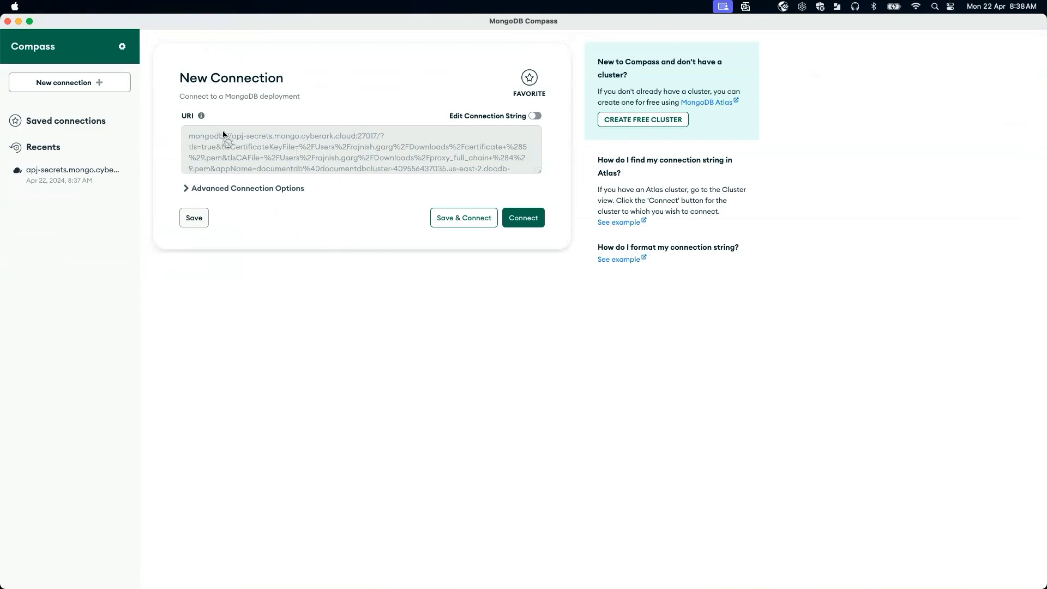
# Quit MongoDB Compass.
pyautogui.click(81, 7)
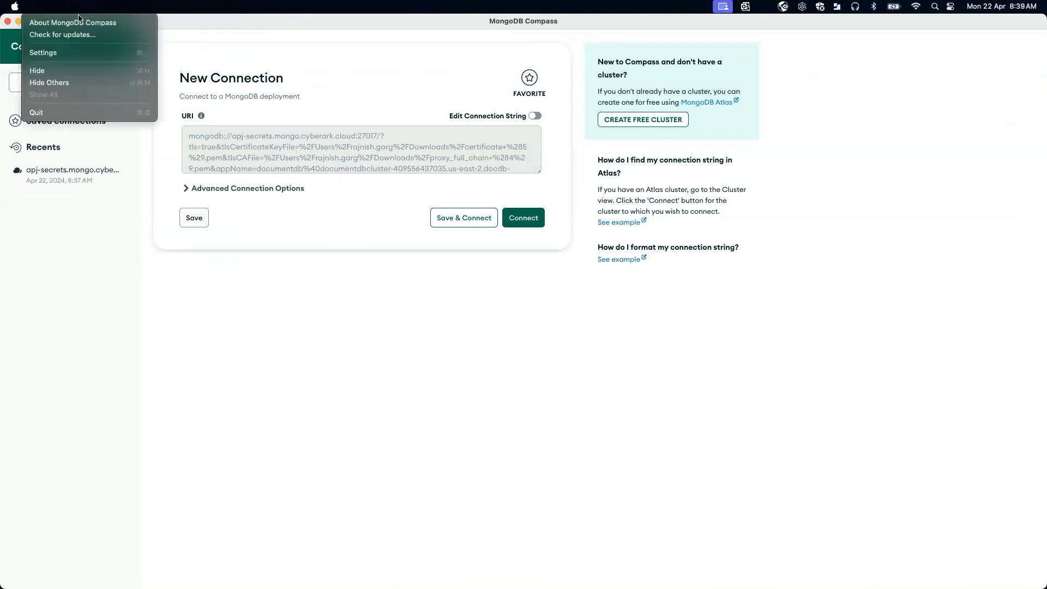
pyautogui.click(58, 113)
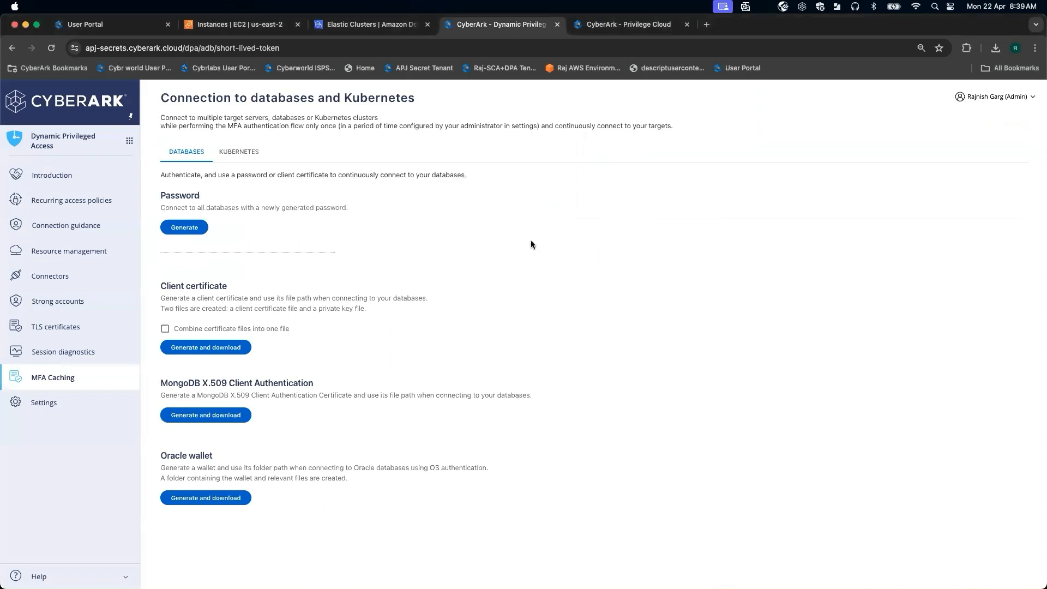
# In the CyberArk portal, open the Audit service in a new browser tab and go to Session monitoring.
pyautogui.click(131, 142)
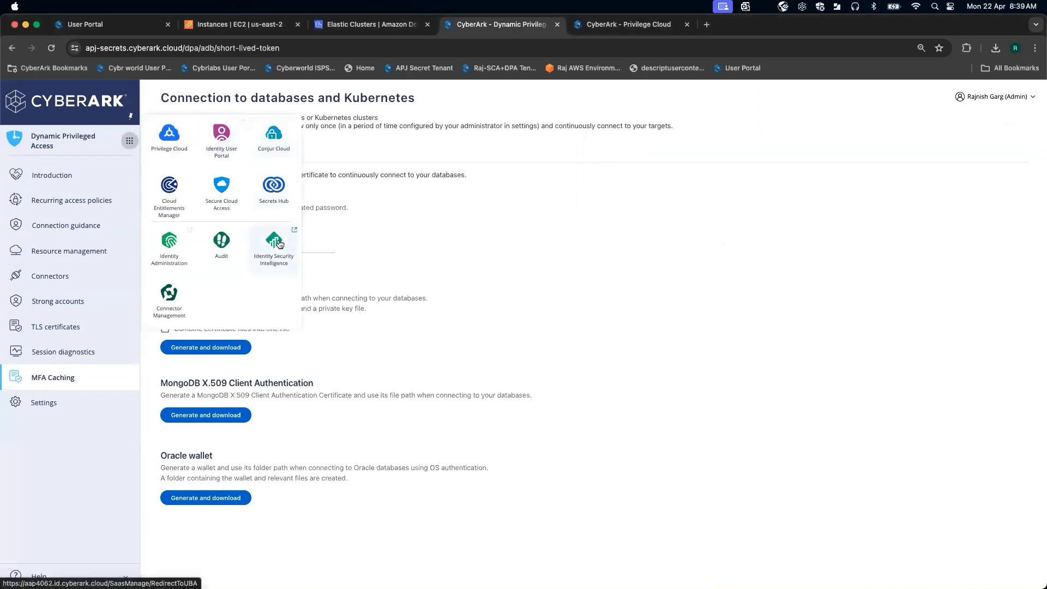
pyautogui.rightClick(221, 248)
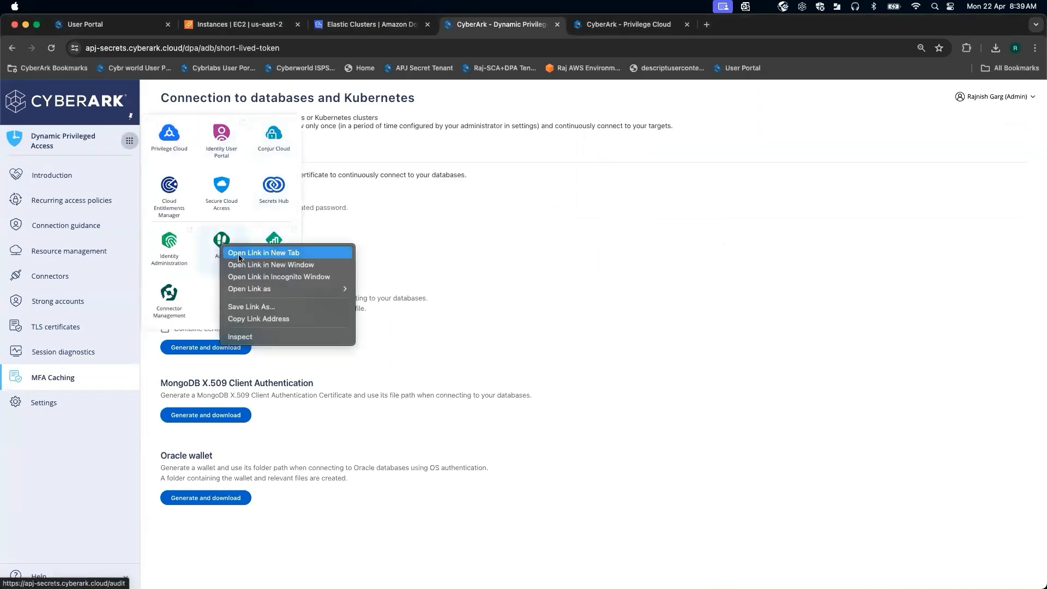
pyautogui.click(240, 253)
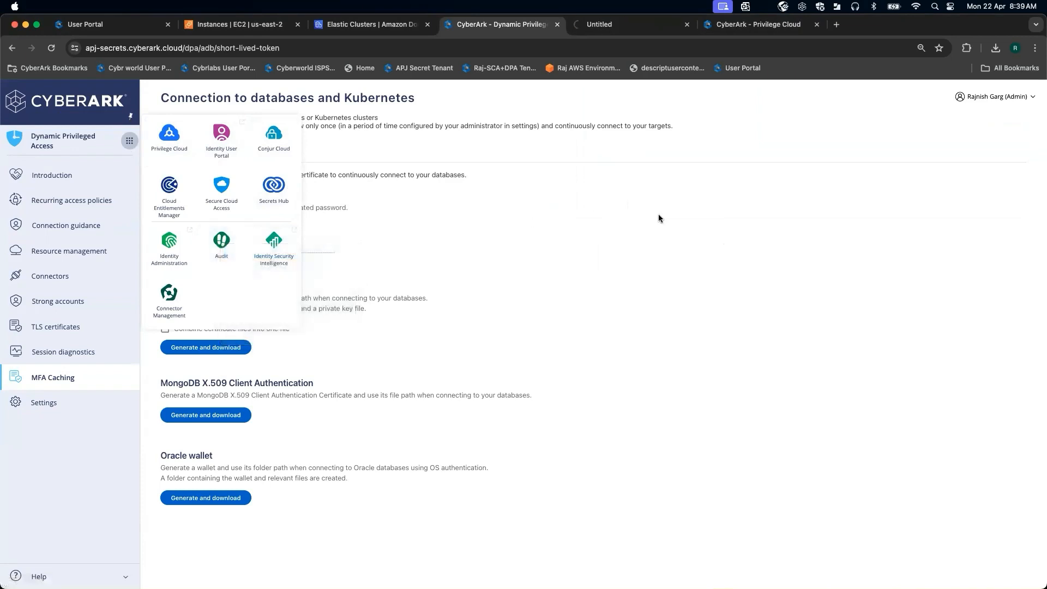
pyautogui.click(706, 195)
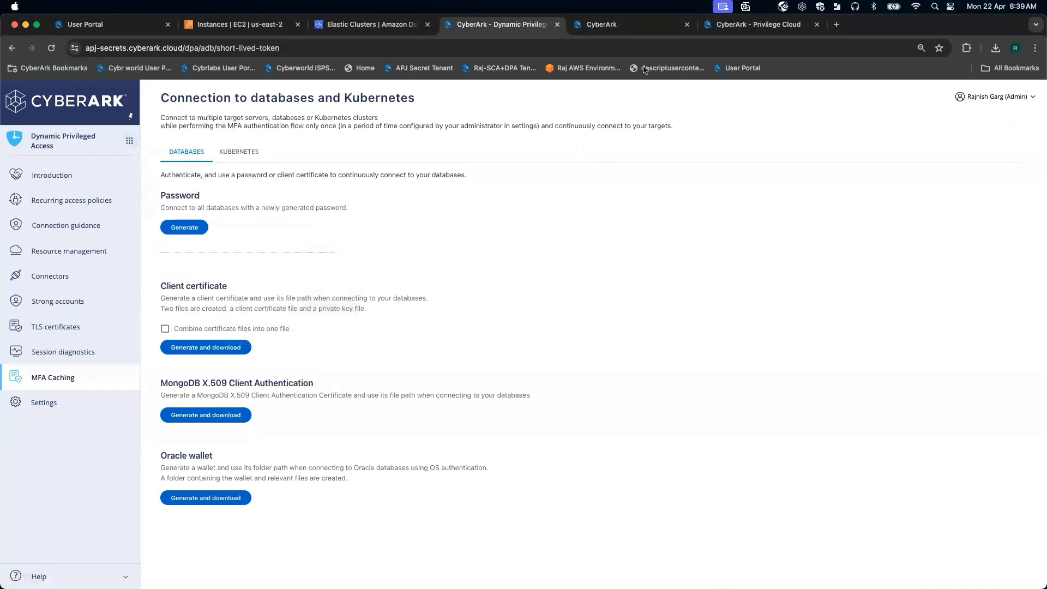
pyautogui.click(616, 24)
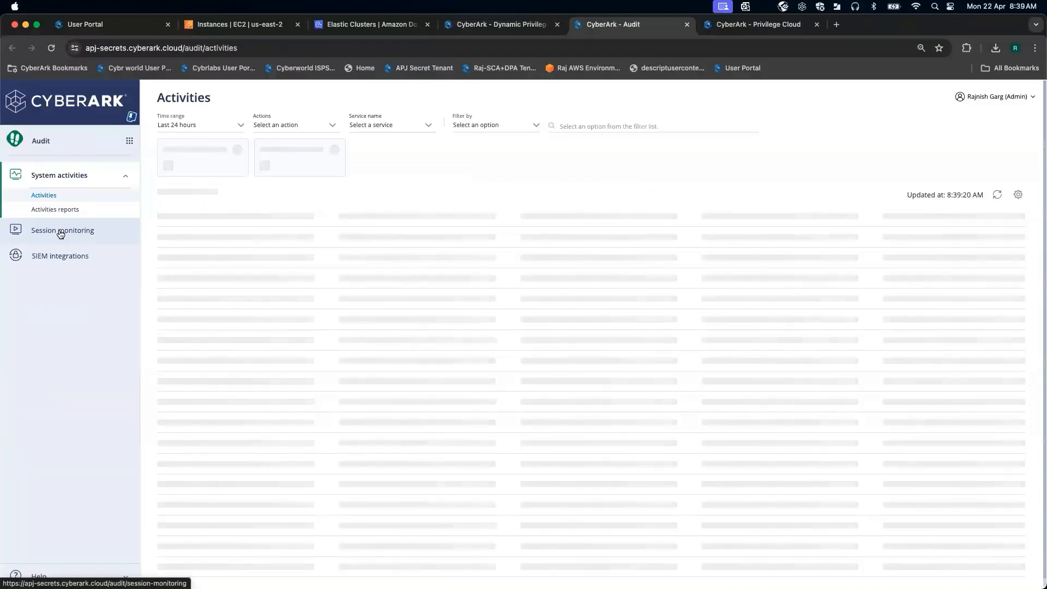
pyautogui.click(61, 234)
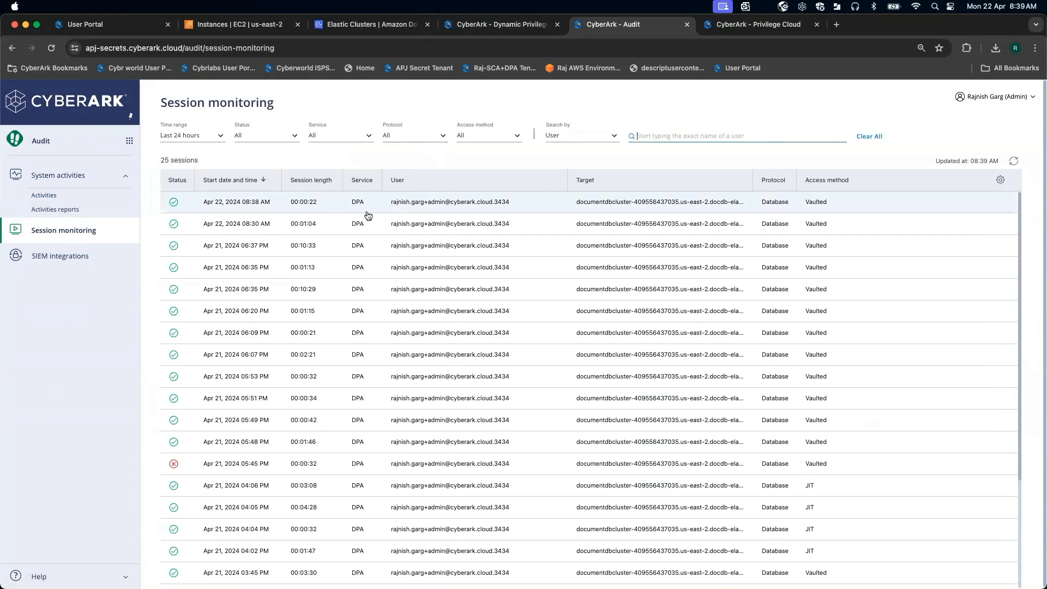
# Open the most recent Apr 22 08:38 AM DPA session and switch to its recorded commands.
pyautogui.click(274, 205)
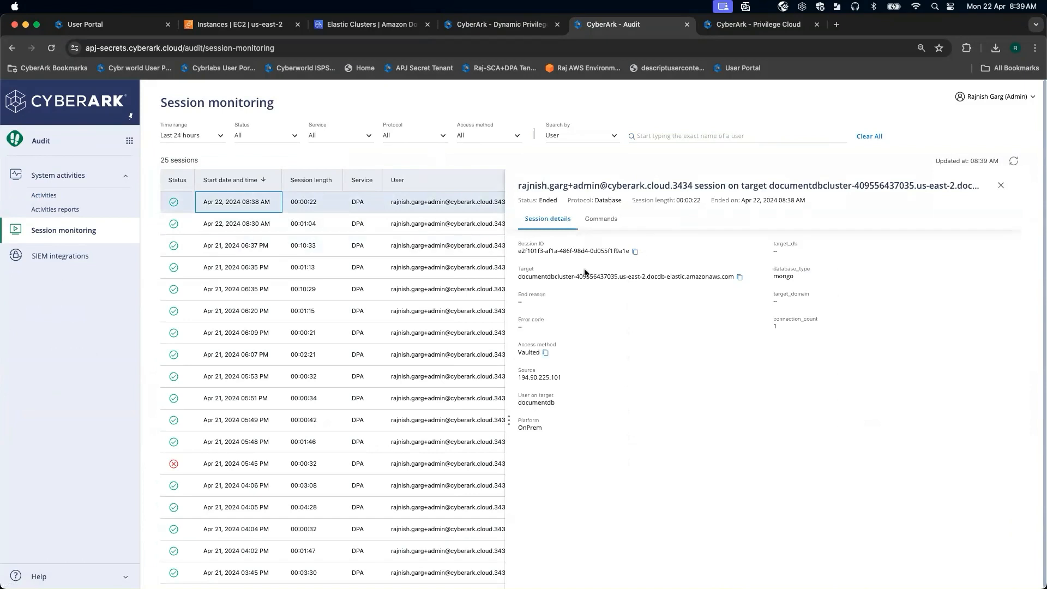
pyautogui.tripleClick(653, 276)
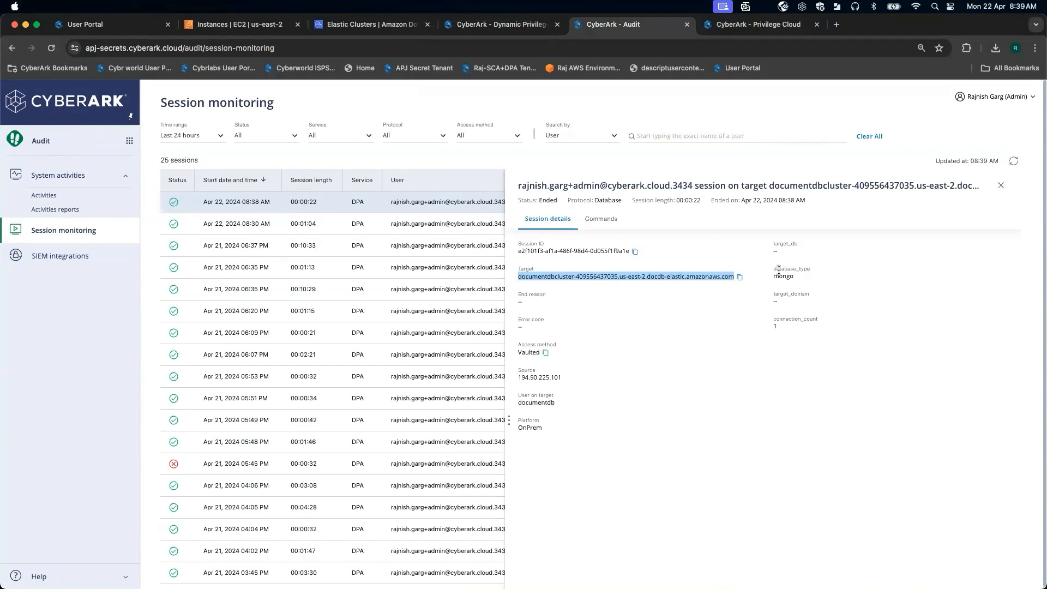
pyautogui.click(605, 223)
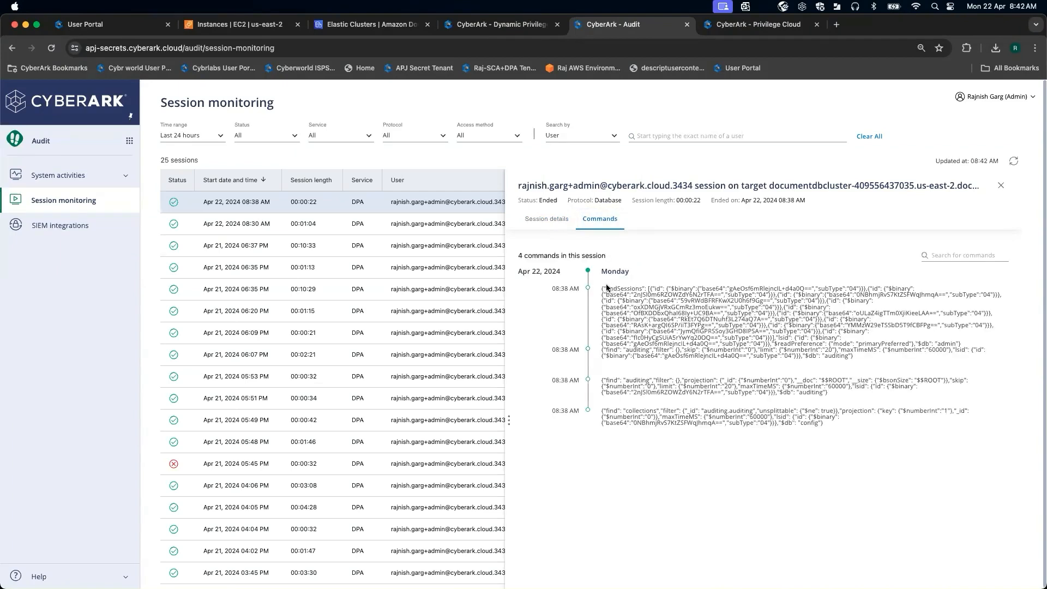
# Highlight and review the recorded commands of the session, including the auditing database operations.
pyautogui.moveTo(602, 289); pyautogui.dragTo(859, 343)
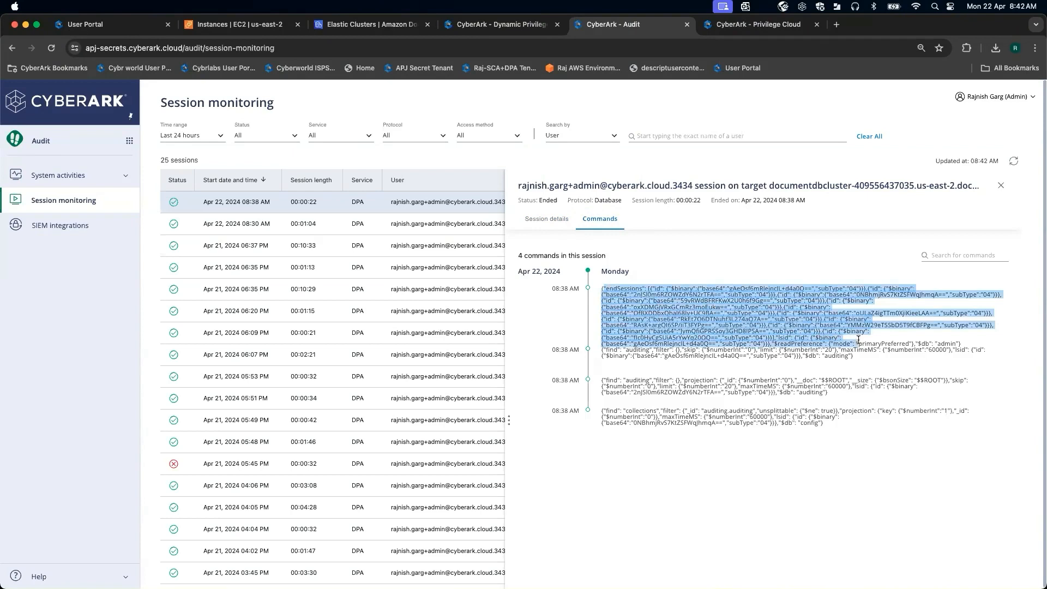
pyautogui.click(696, 348)
pyautogui.moveTo(600, 354); pyautogui.dragTo(840, 422)
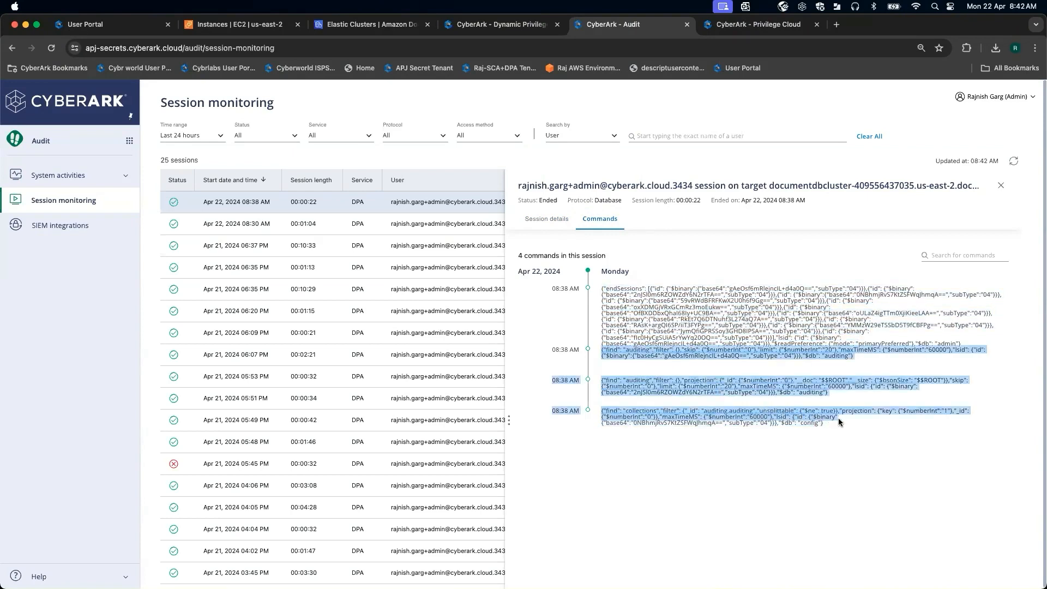
pyautogui.click(670, 372)
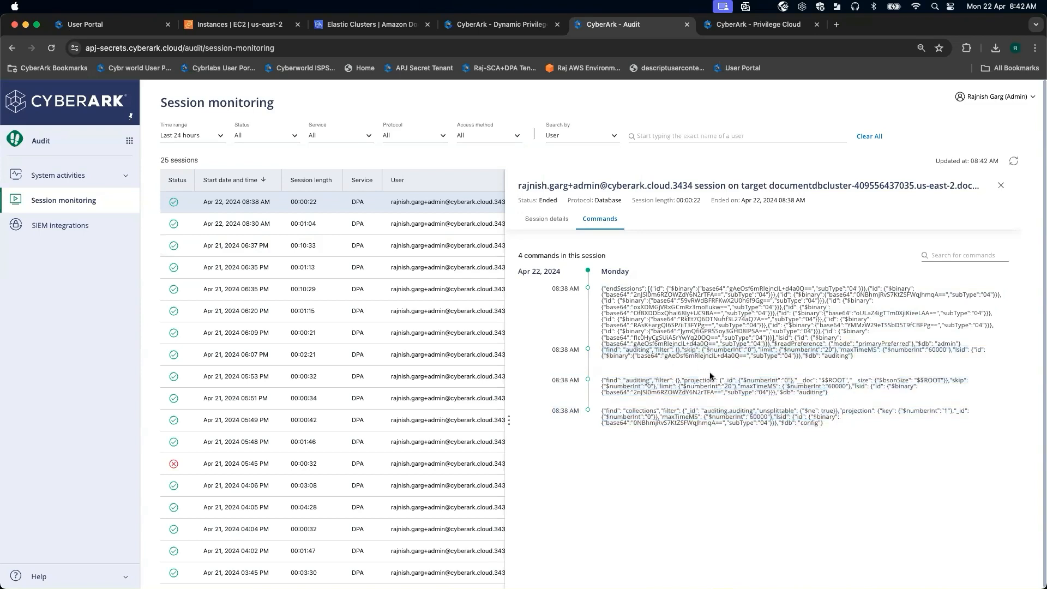